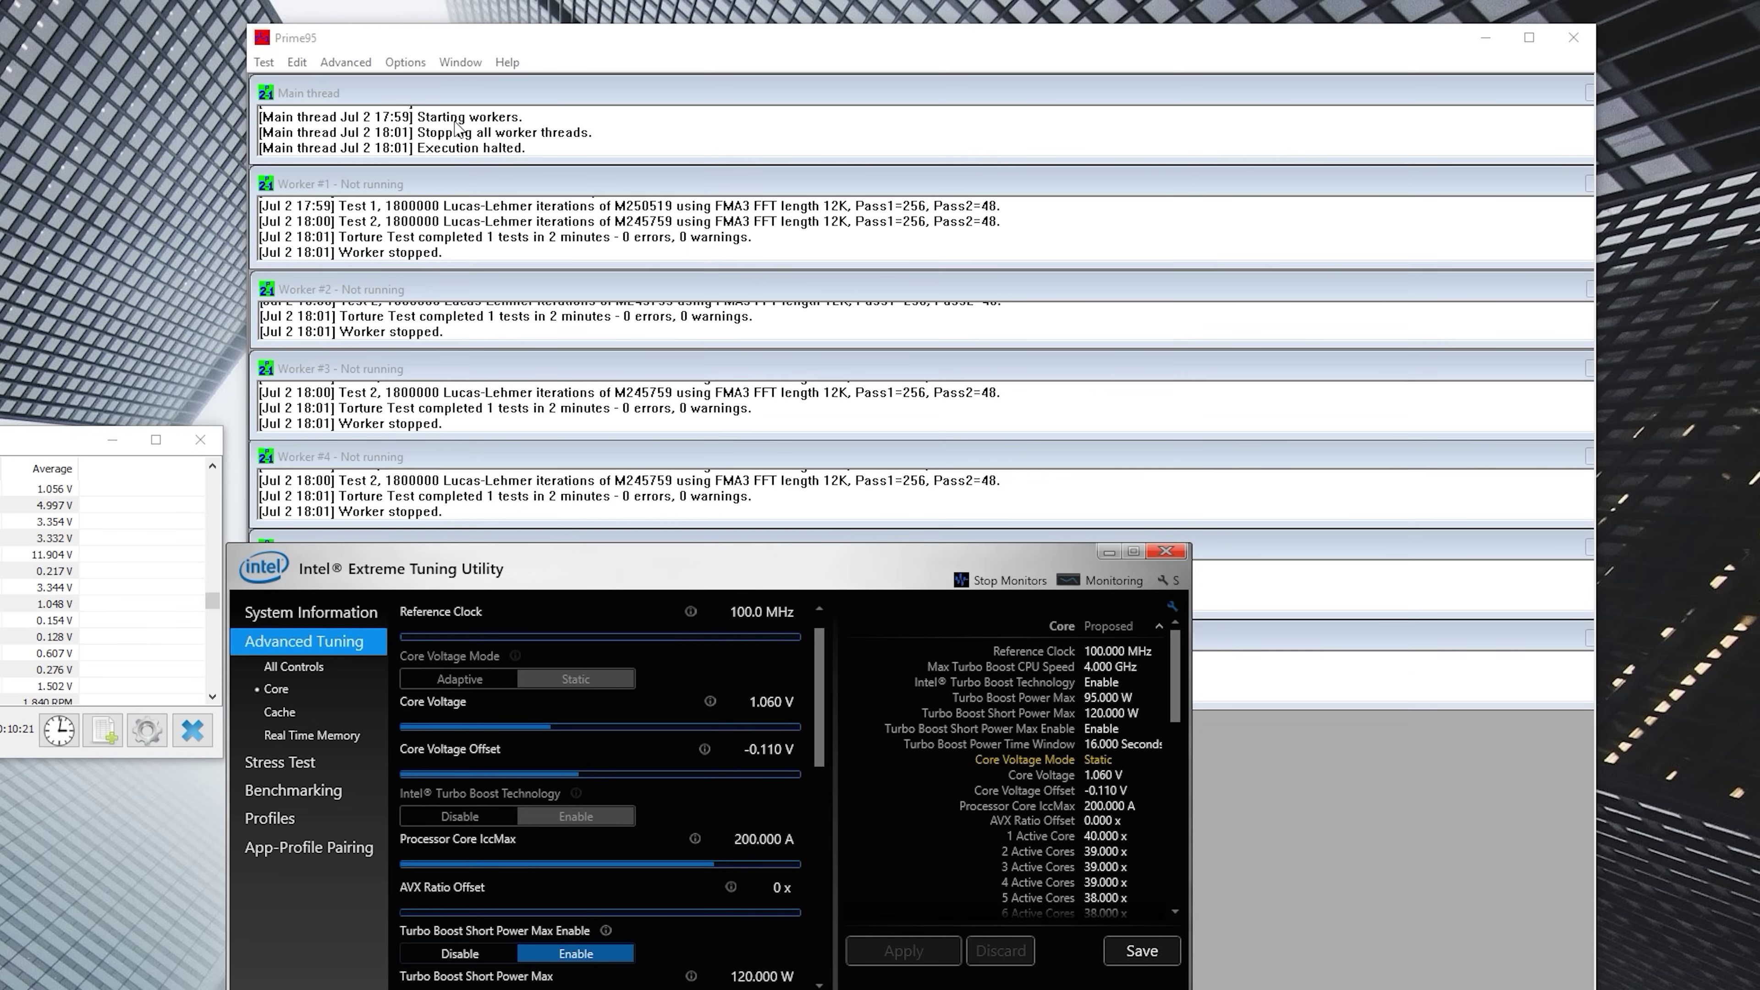
Restart Prime95's torture test on all six workers, then return to the XTU window.
left_click(405, 62)
left_click(435, 135)
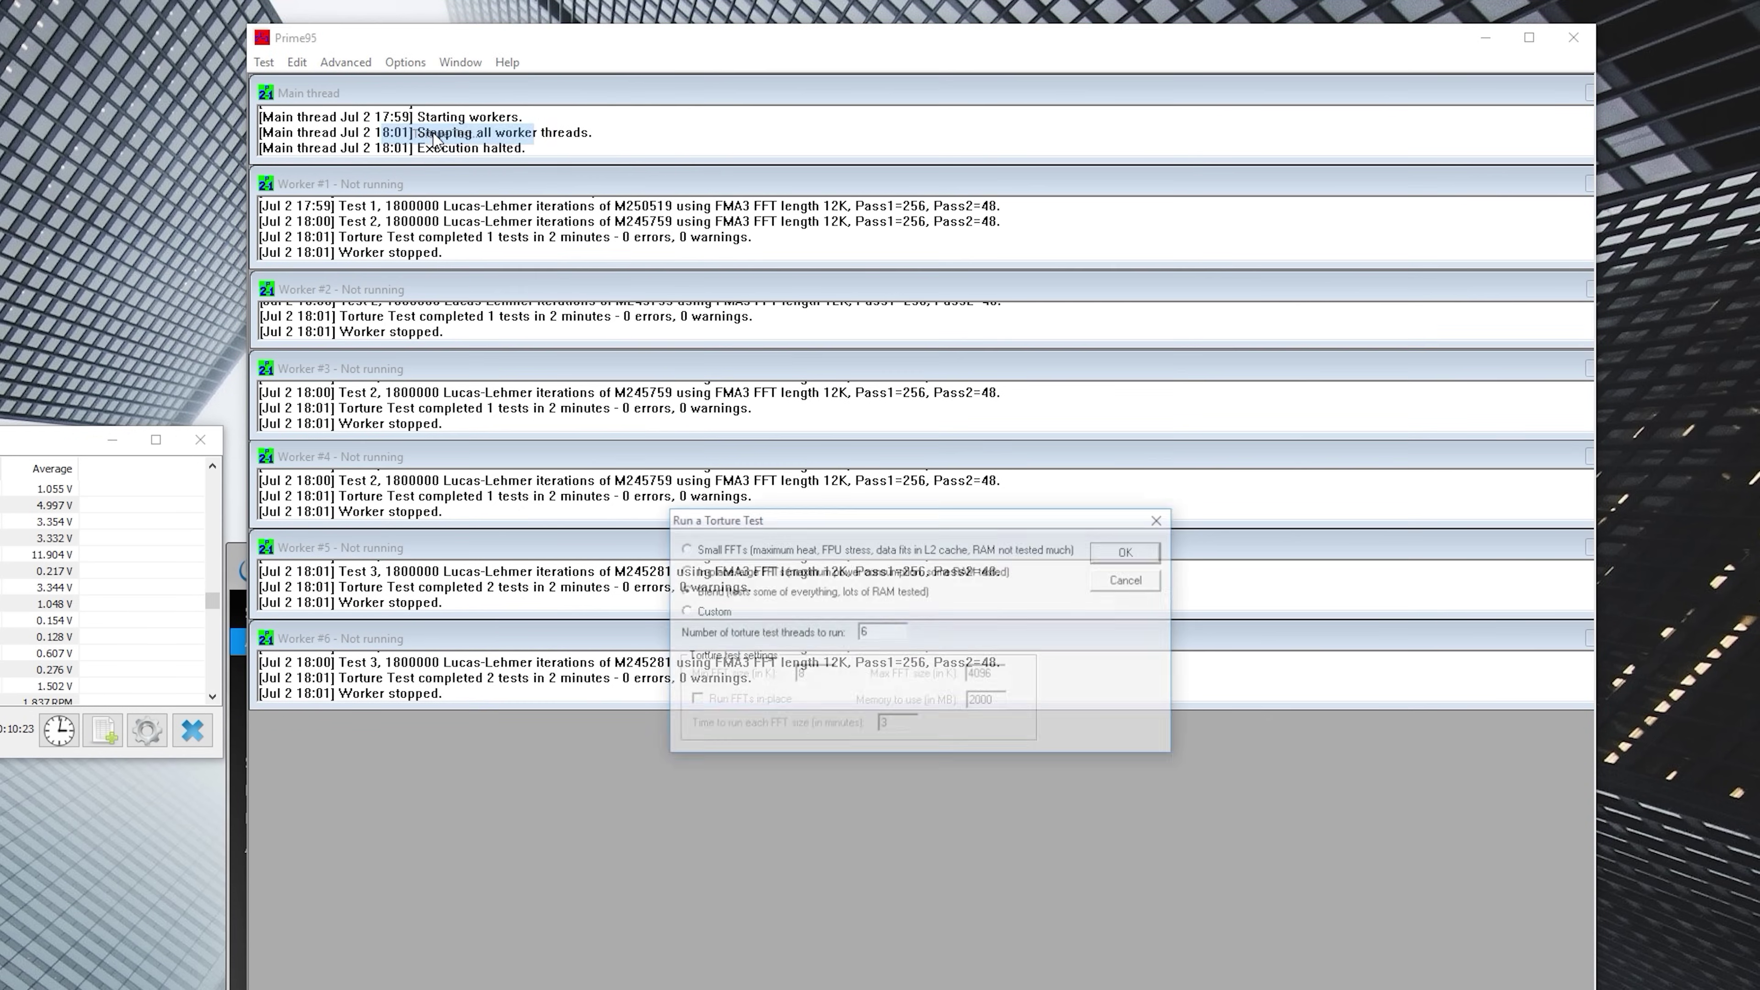
left_click(706, 551)
left_click(1112, 552)
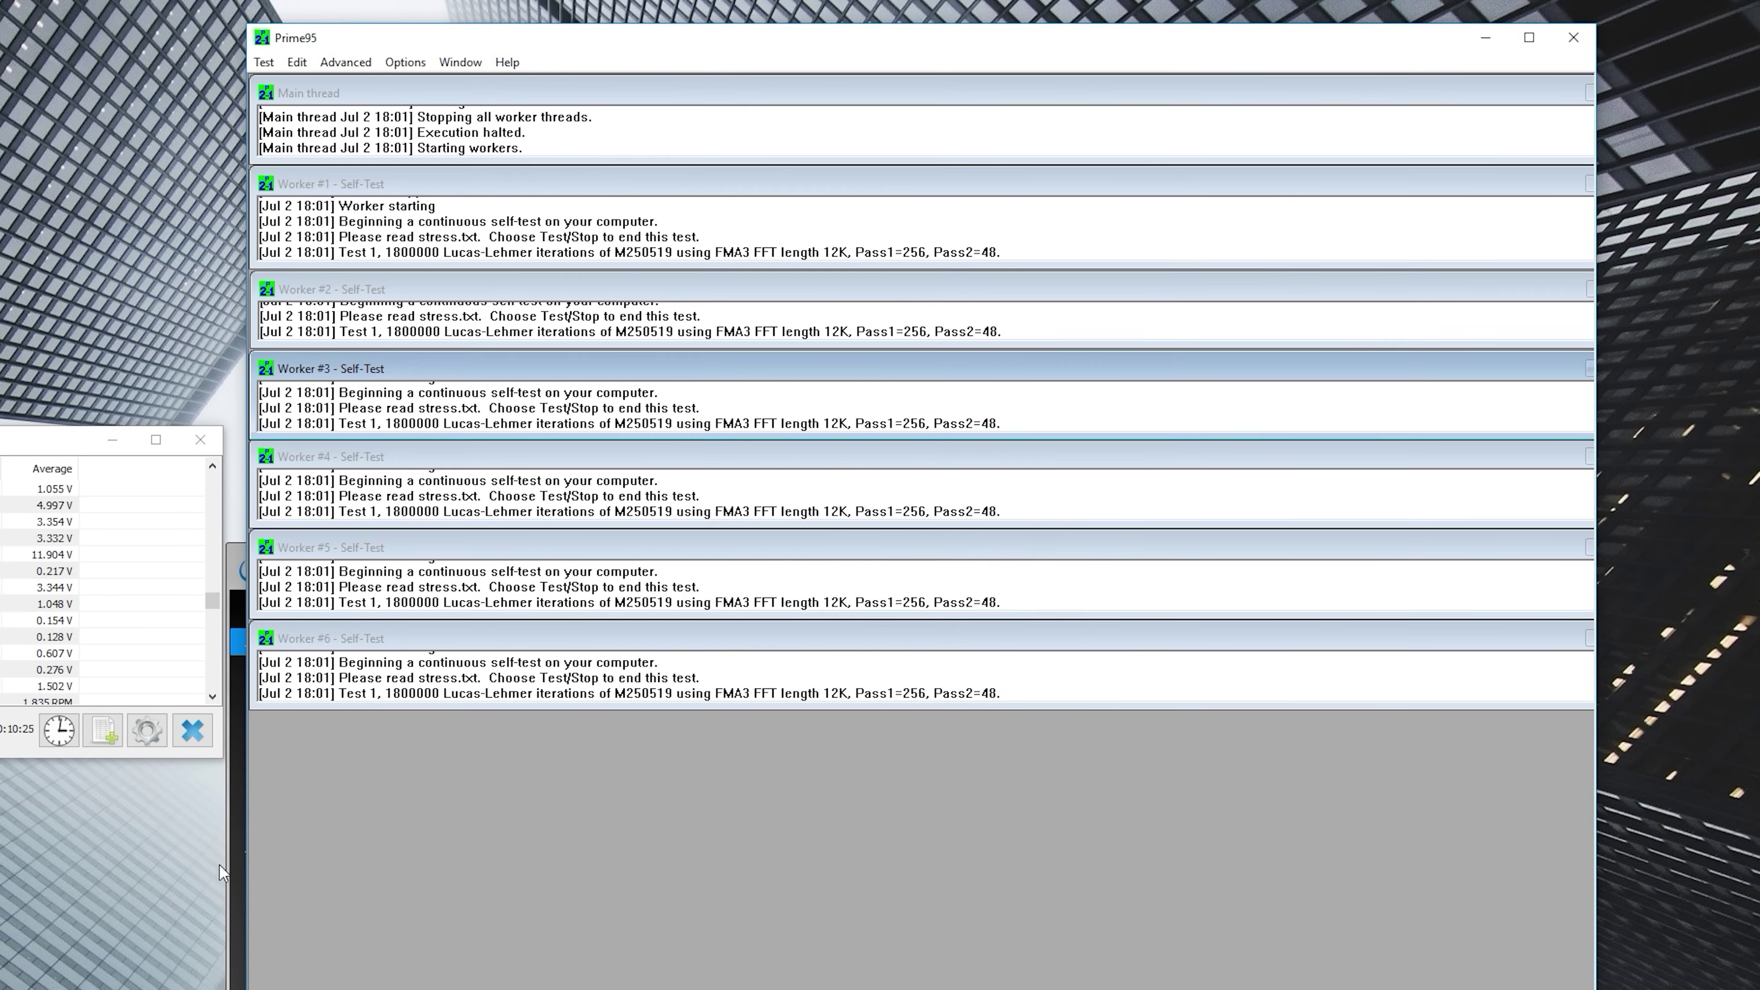
left_click(232, 860)
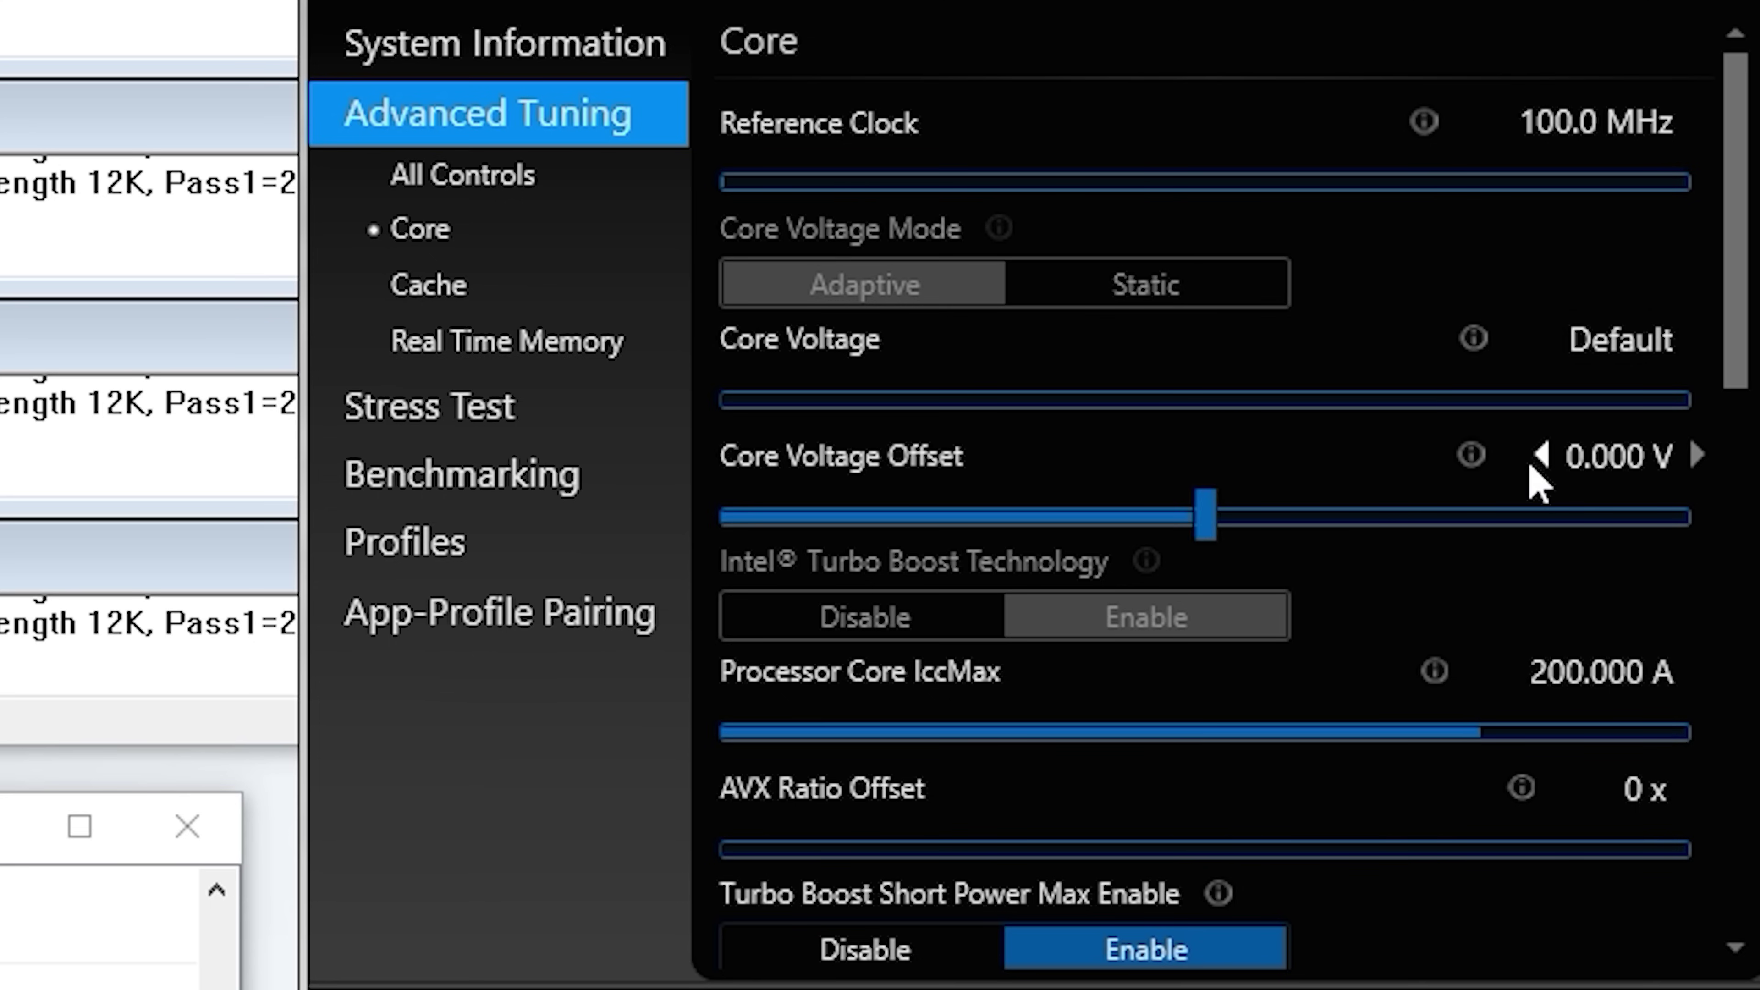
Step XTU's core voltage offset down to -0.050 V and apply it.
left_click(1534, 459)
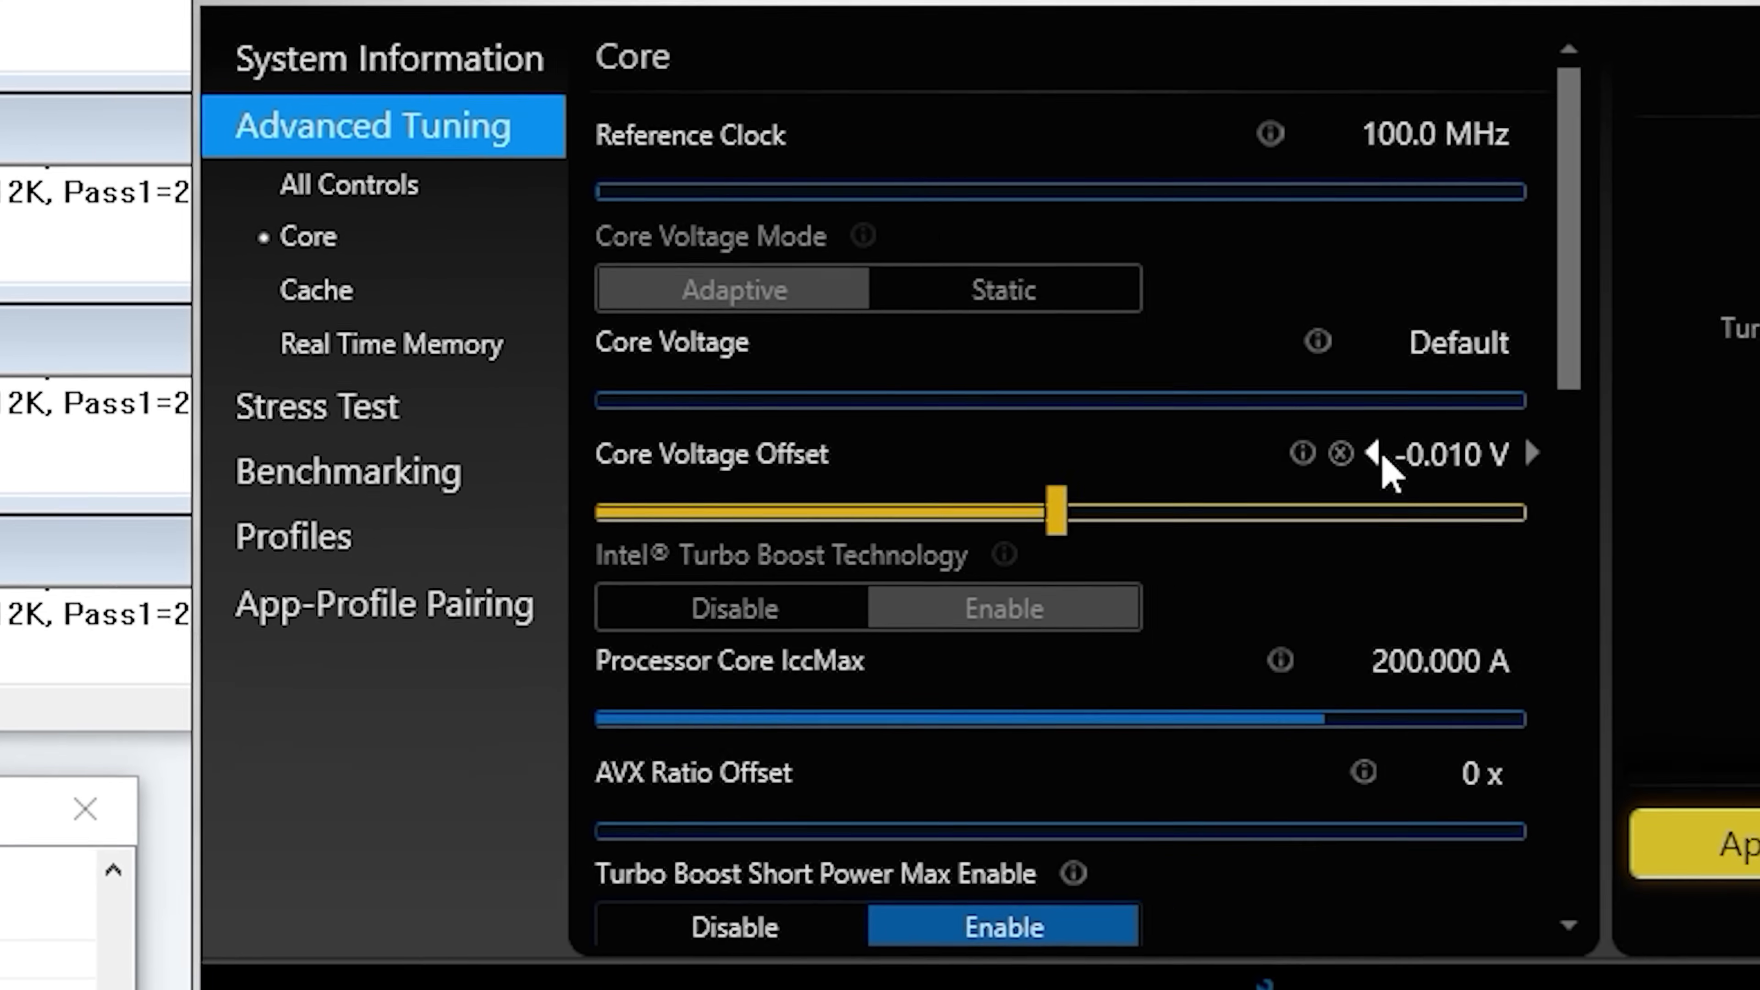
left_click(1380, 457)
left_click(1379, 457)
left_click(1379, 457)
left_click(1379, 457)
scroll(1247, 444, "down", 1)
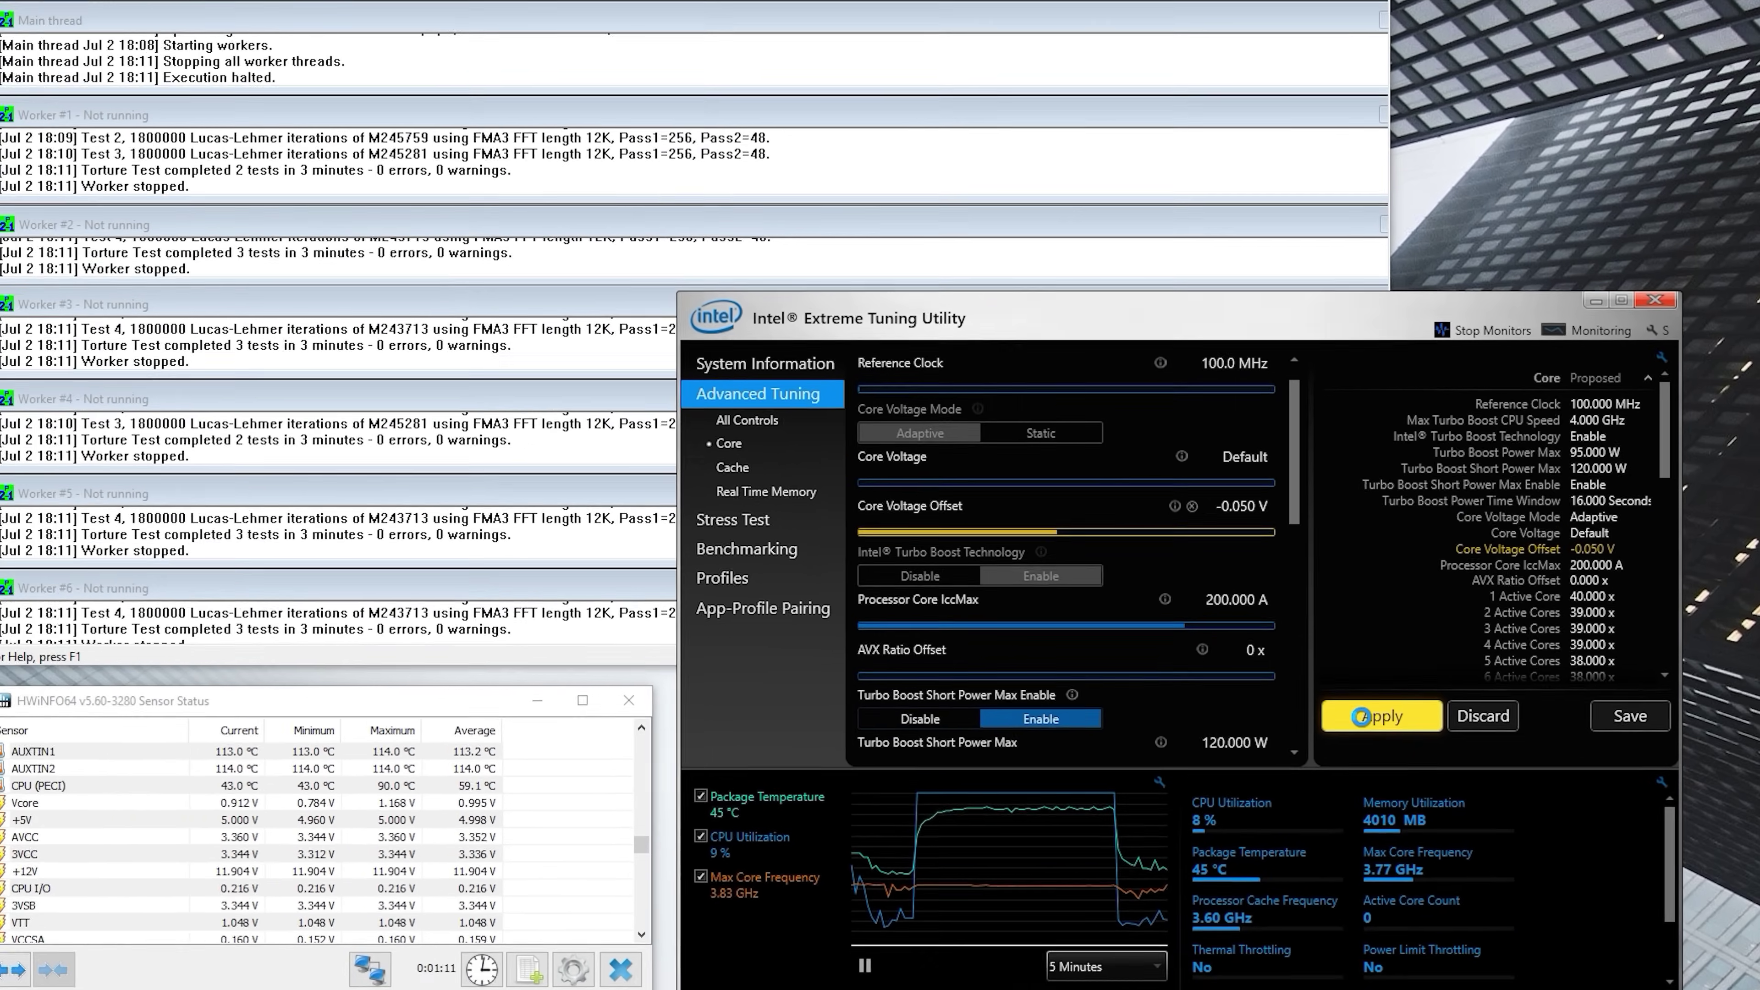
left_click(1544, 847)
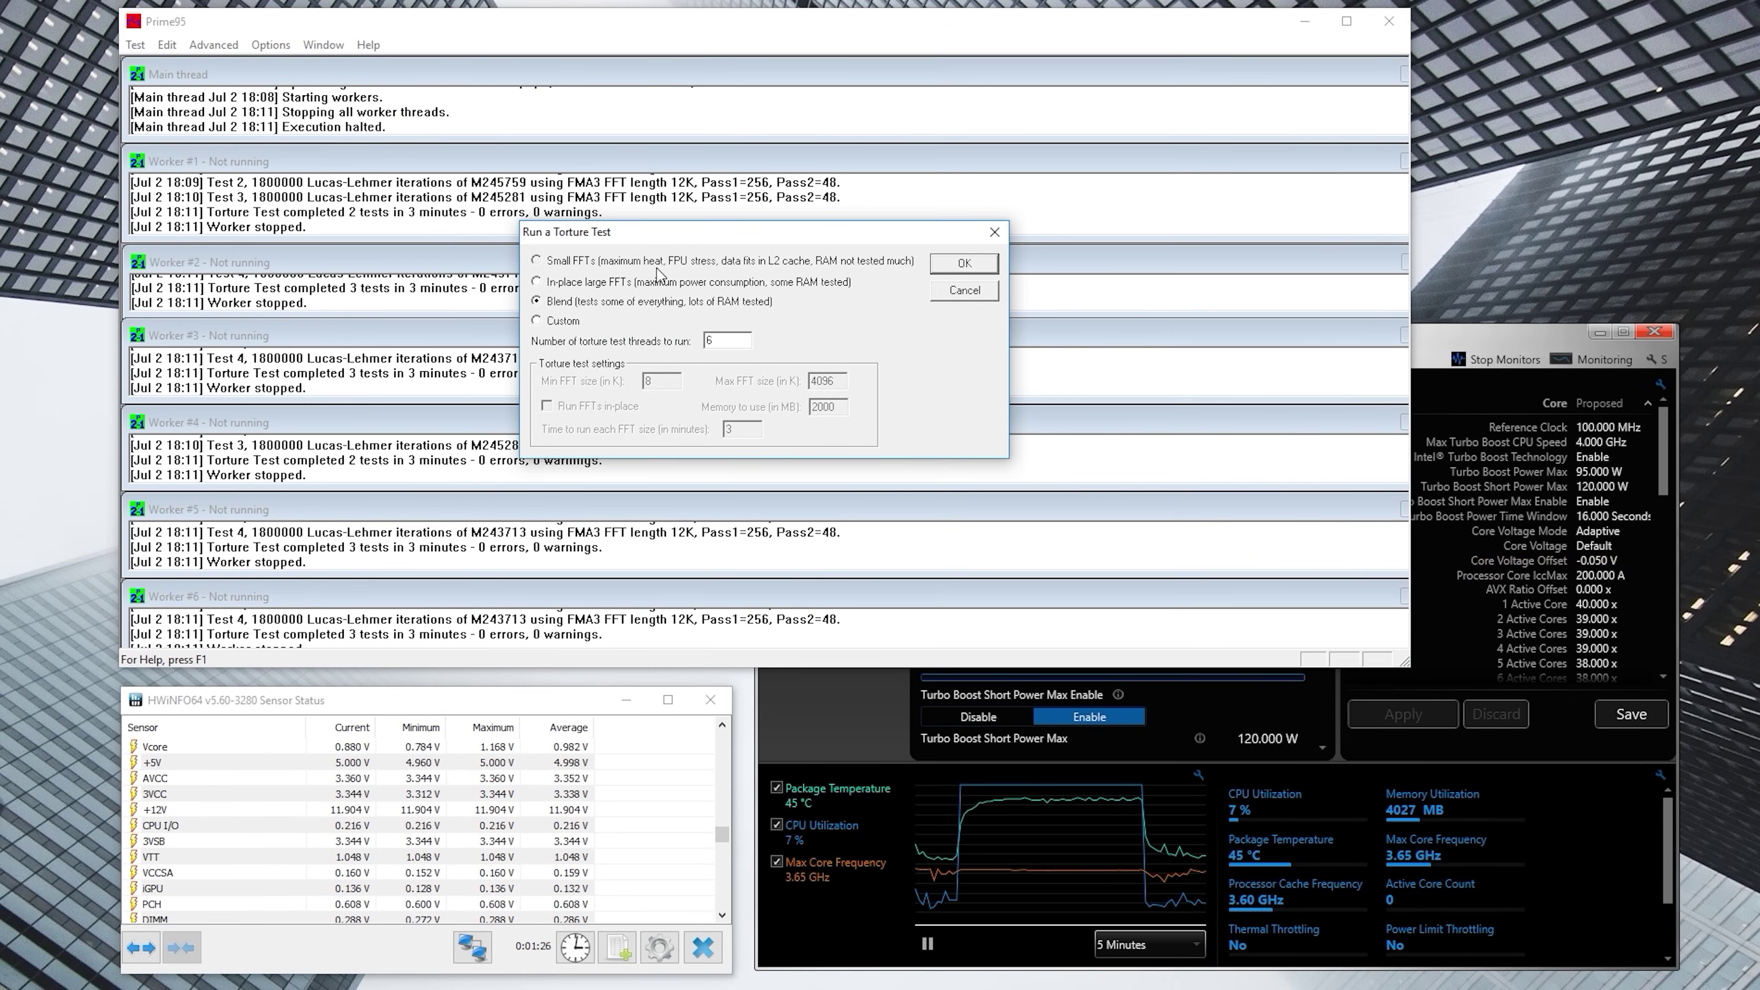
Start the Blend torture test on all six workers and bring XTU forward for monitoring.
left_click(937, 269)
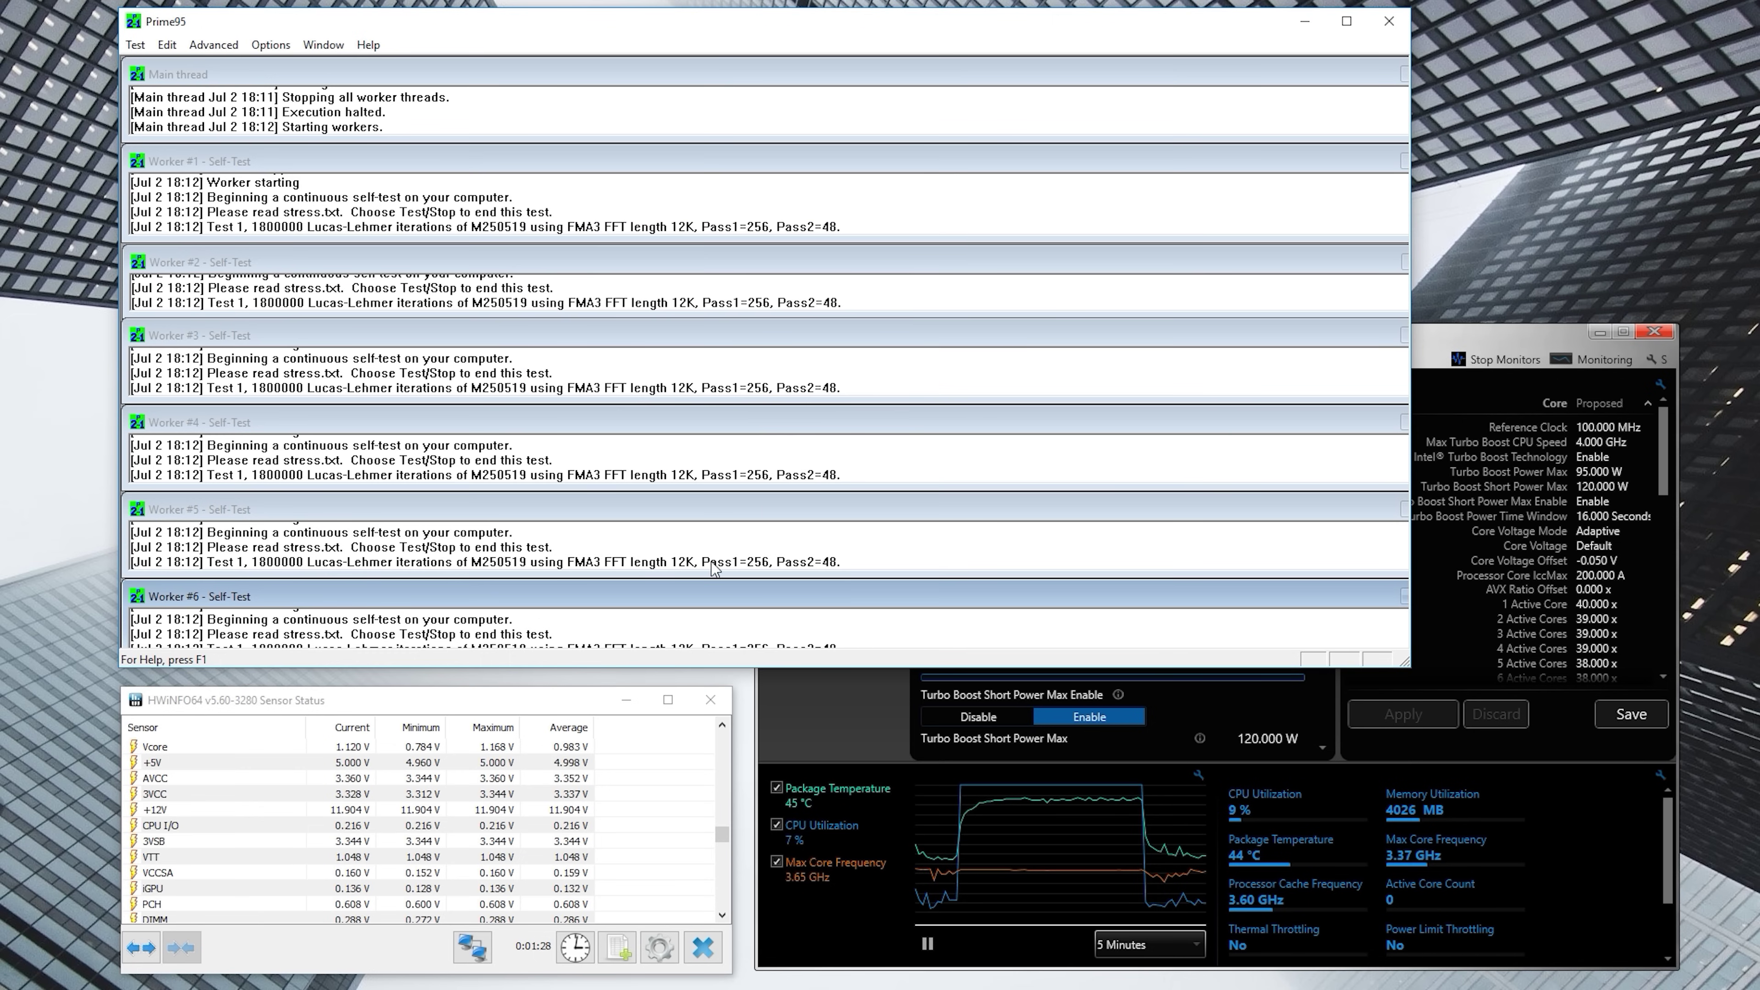
left_click(829, 714)
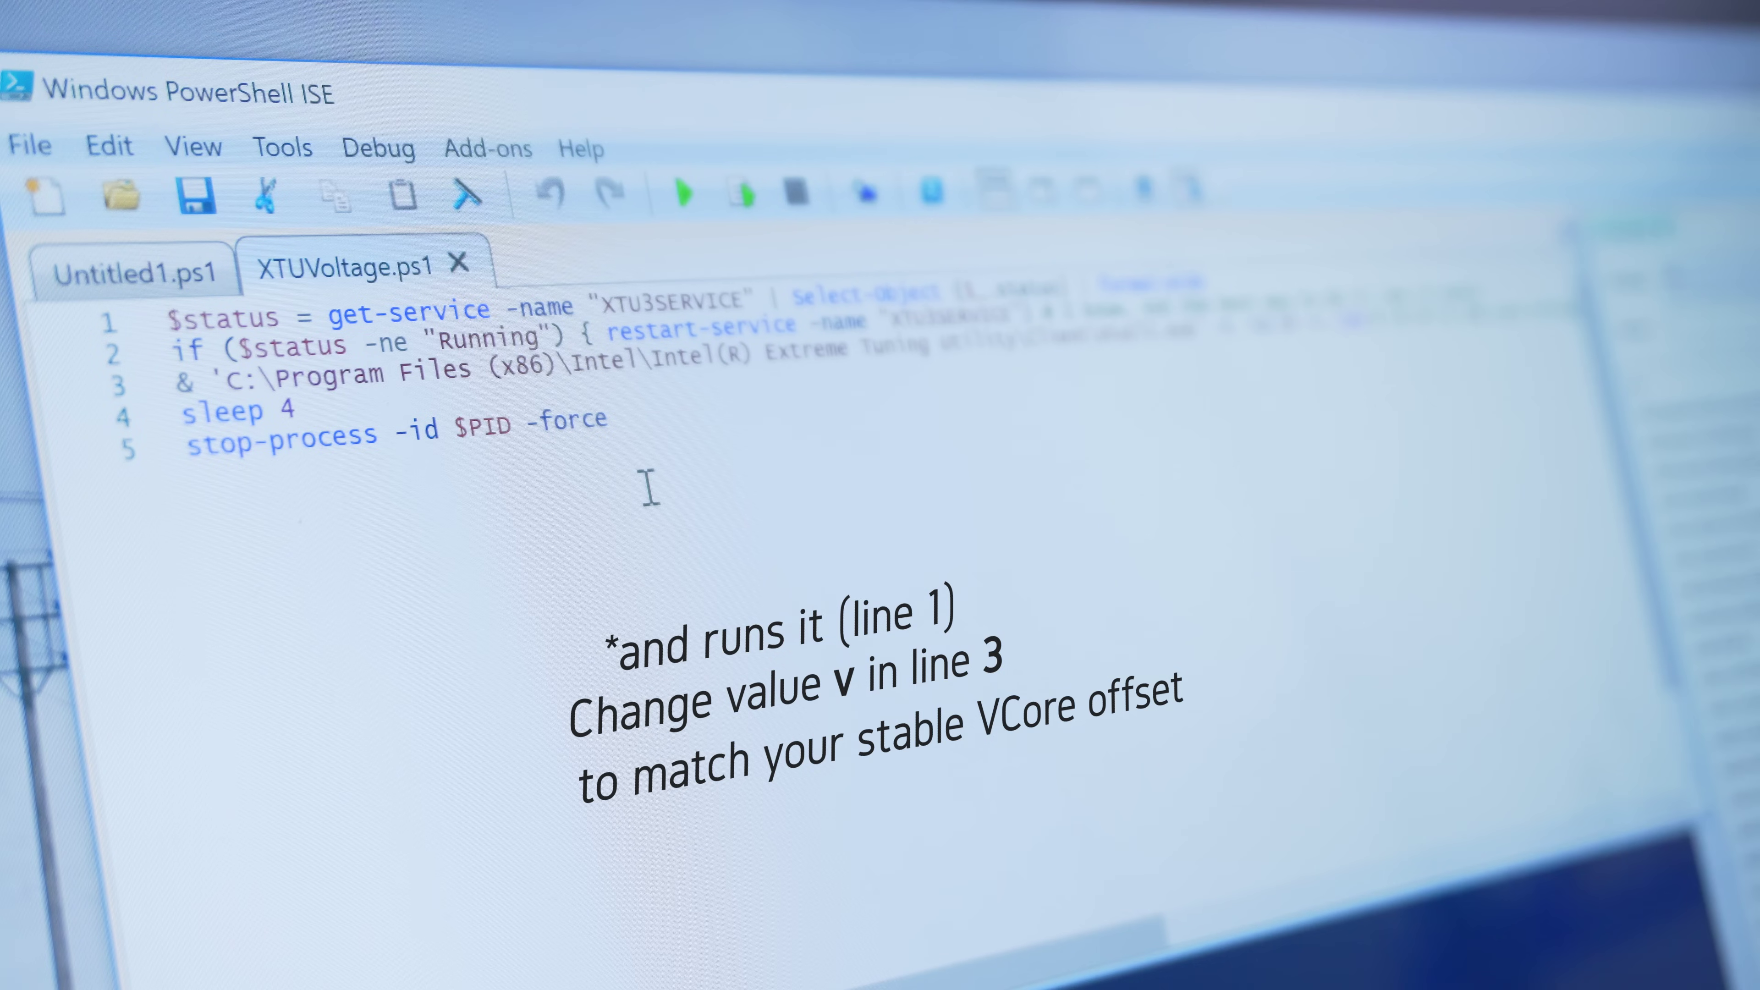
Save the XTUVoltage.ps1 script to a new location with File > Save As.
left_click(29, 144)
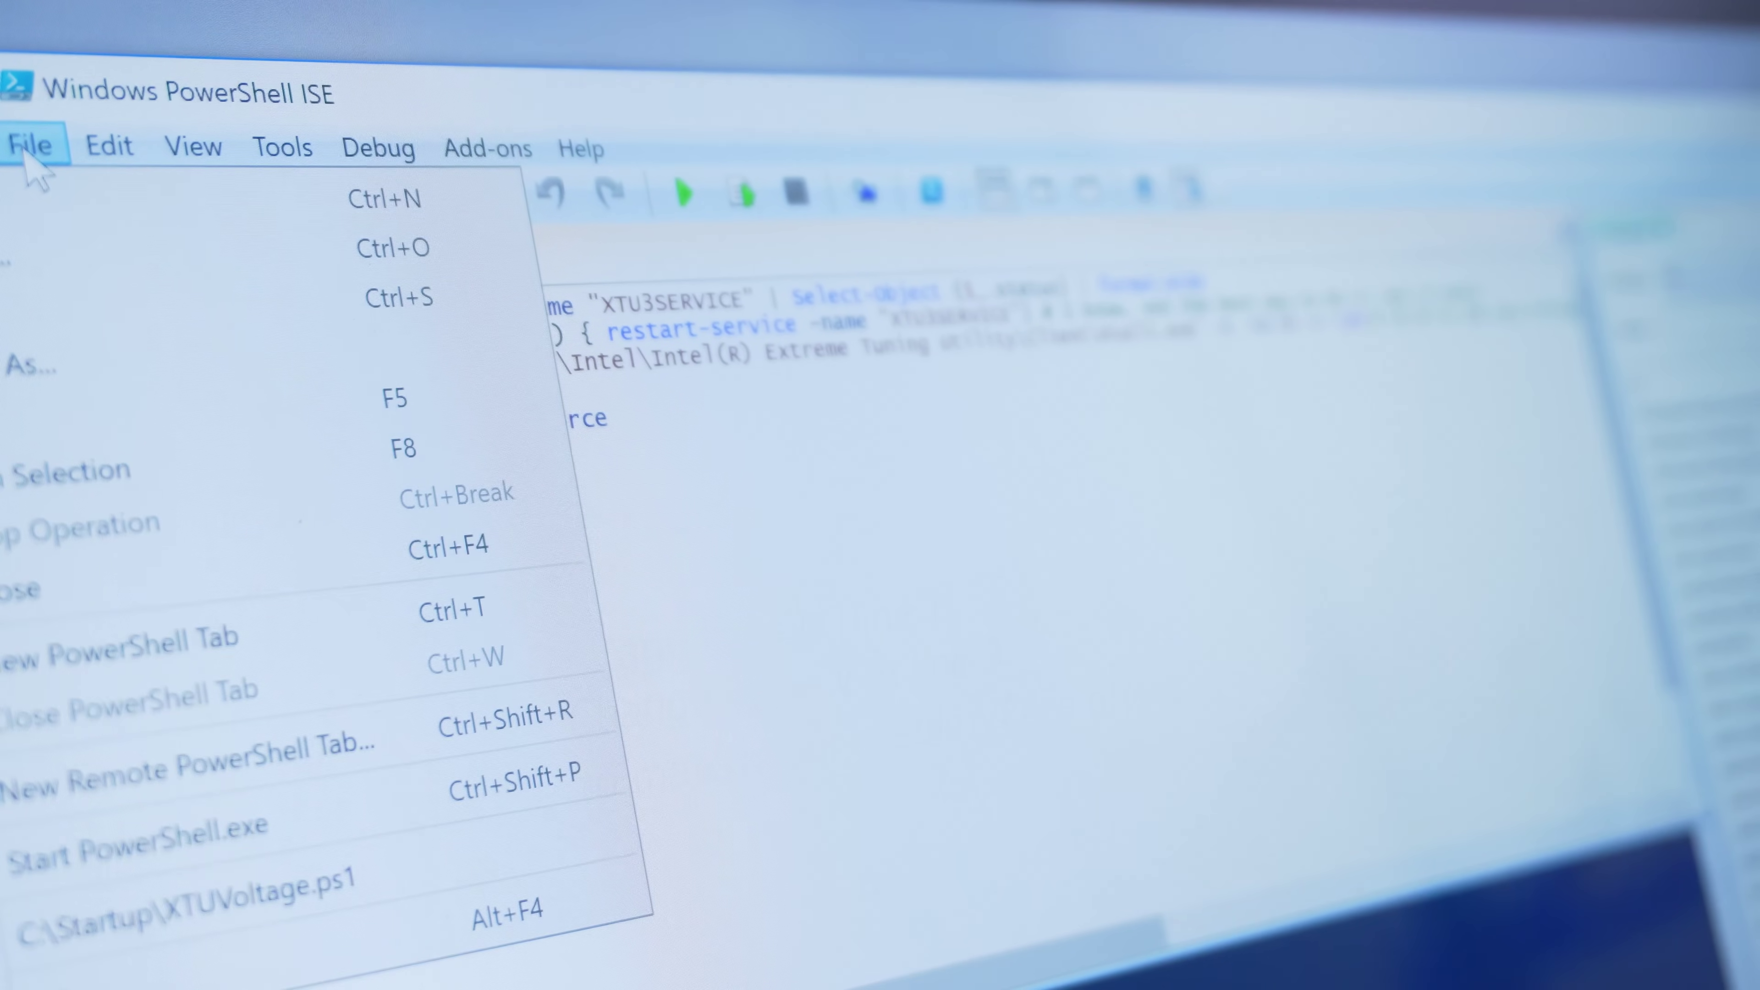
left_click(42, 362)
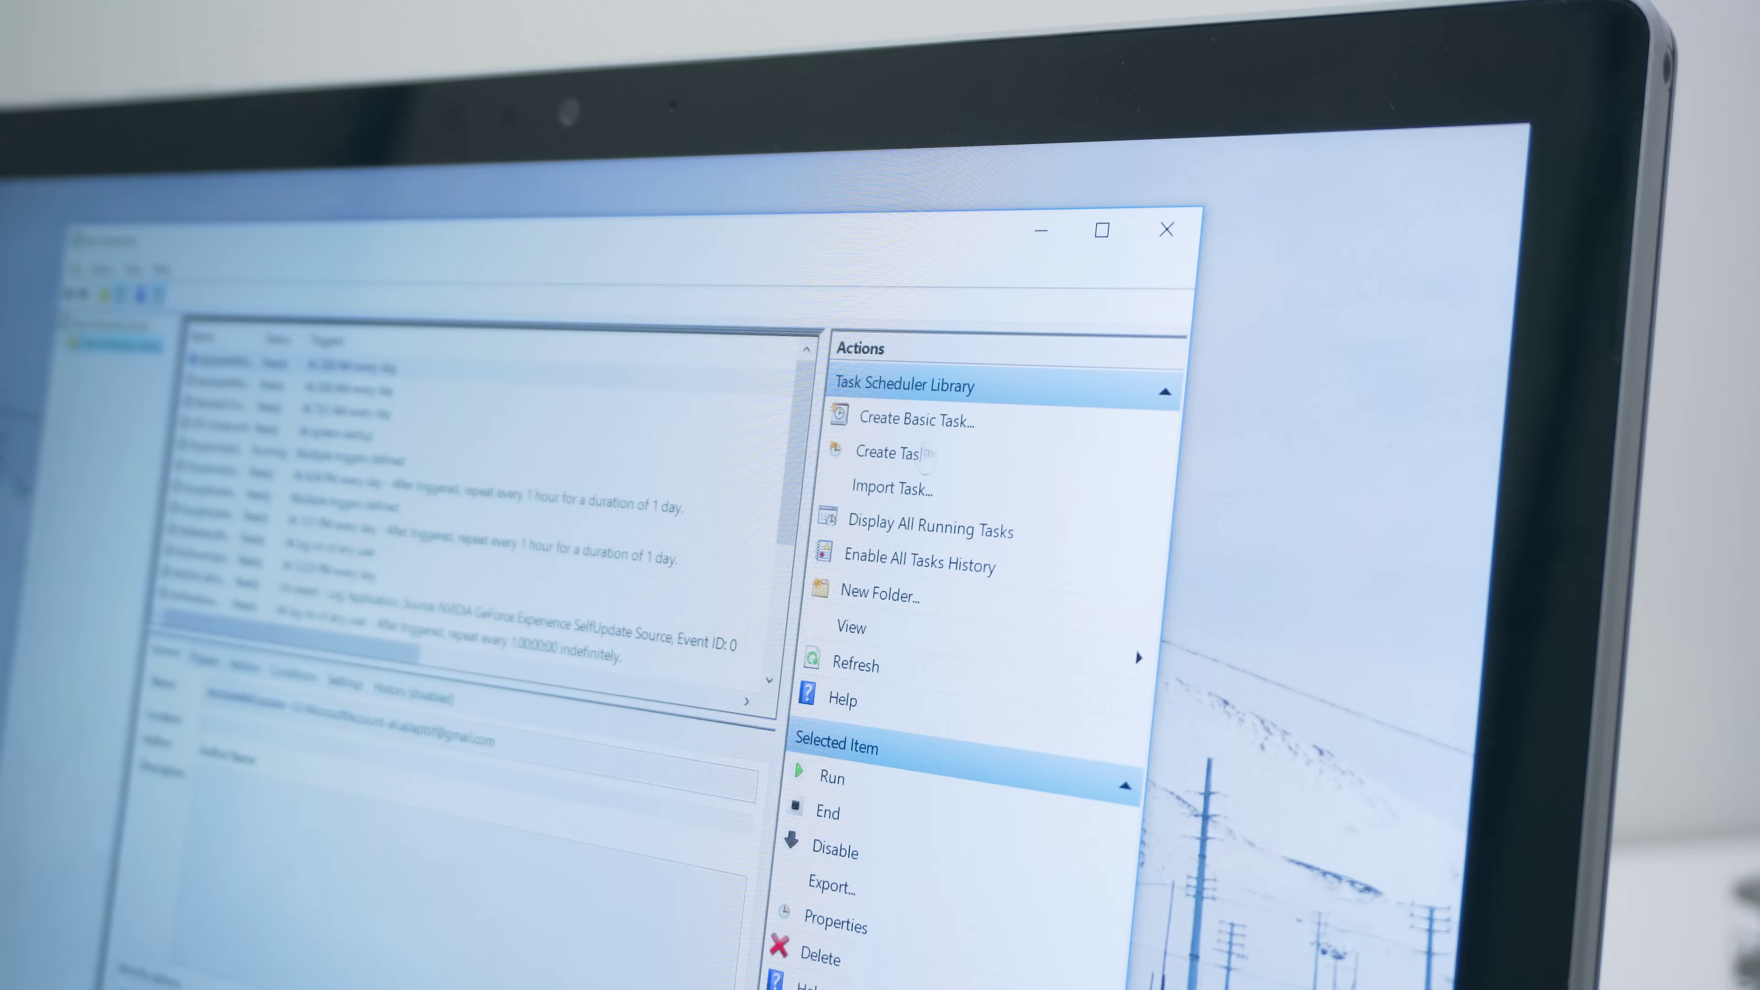
Create the 'CPU Undervolt' task with highest privileges and an At startup trigger delayed 30 seconds.
left_click(942, 463)
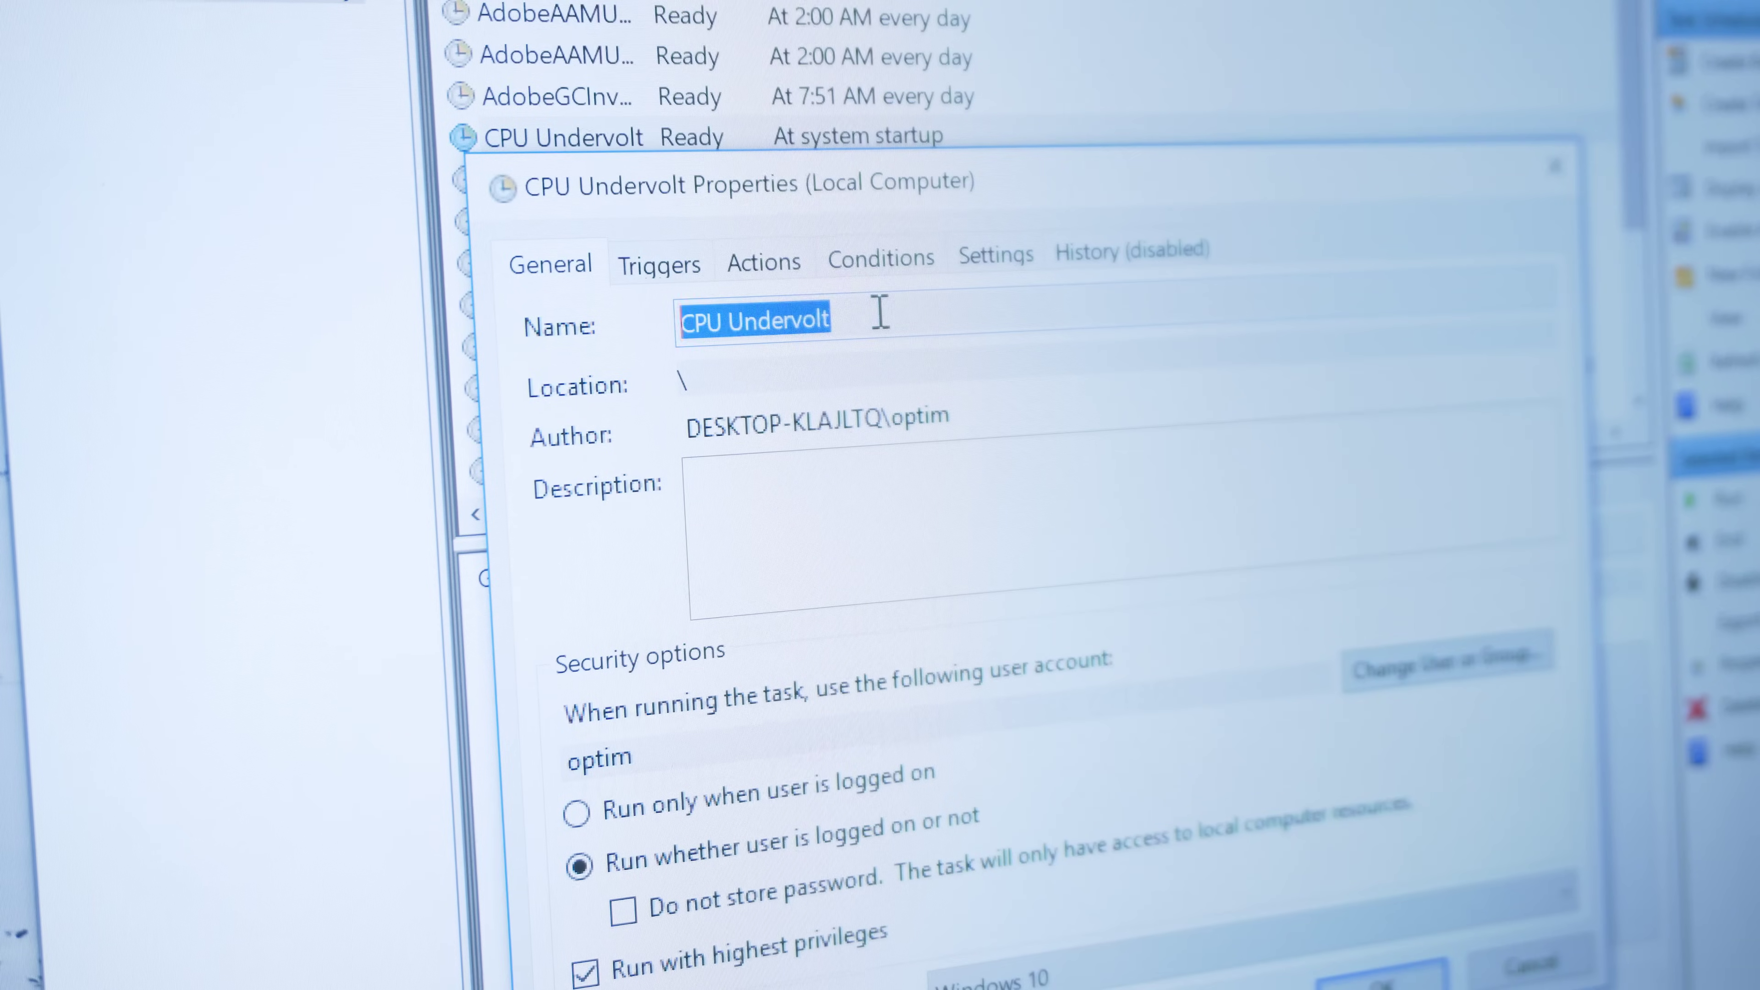
left_click(872, 312)
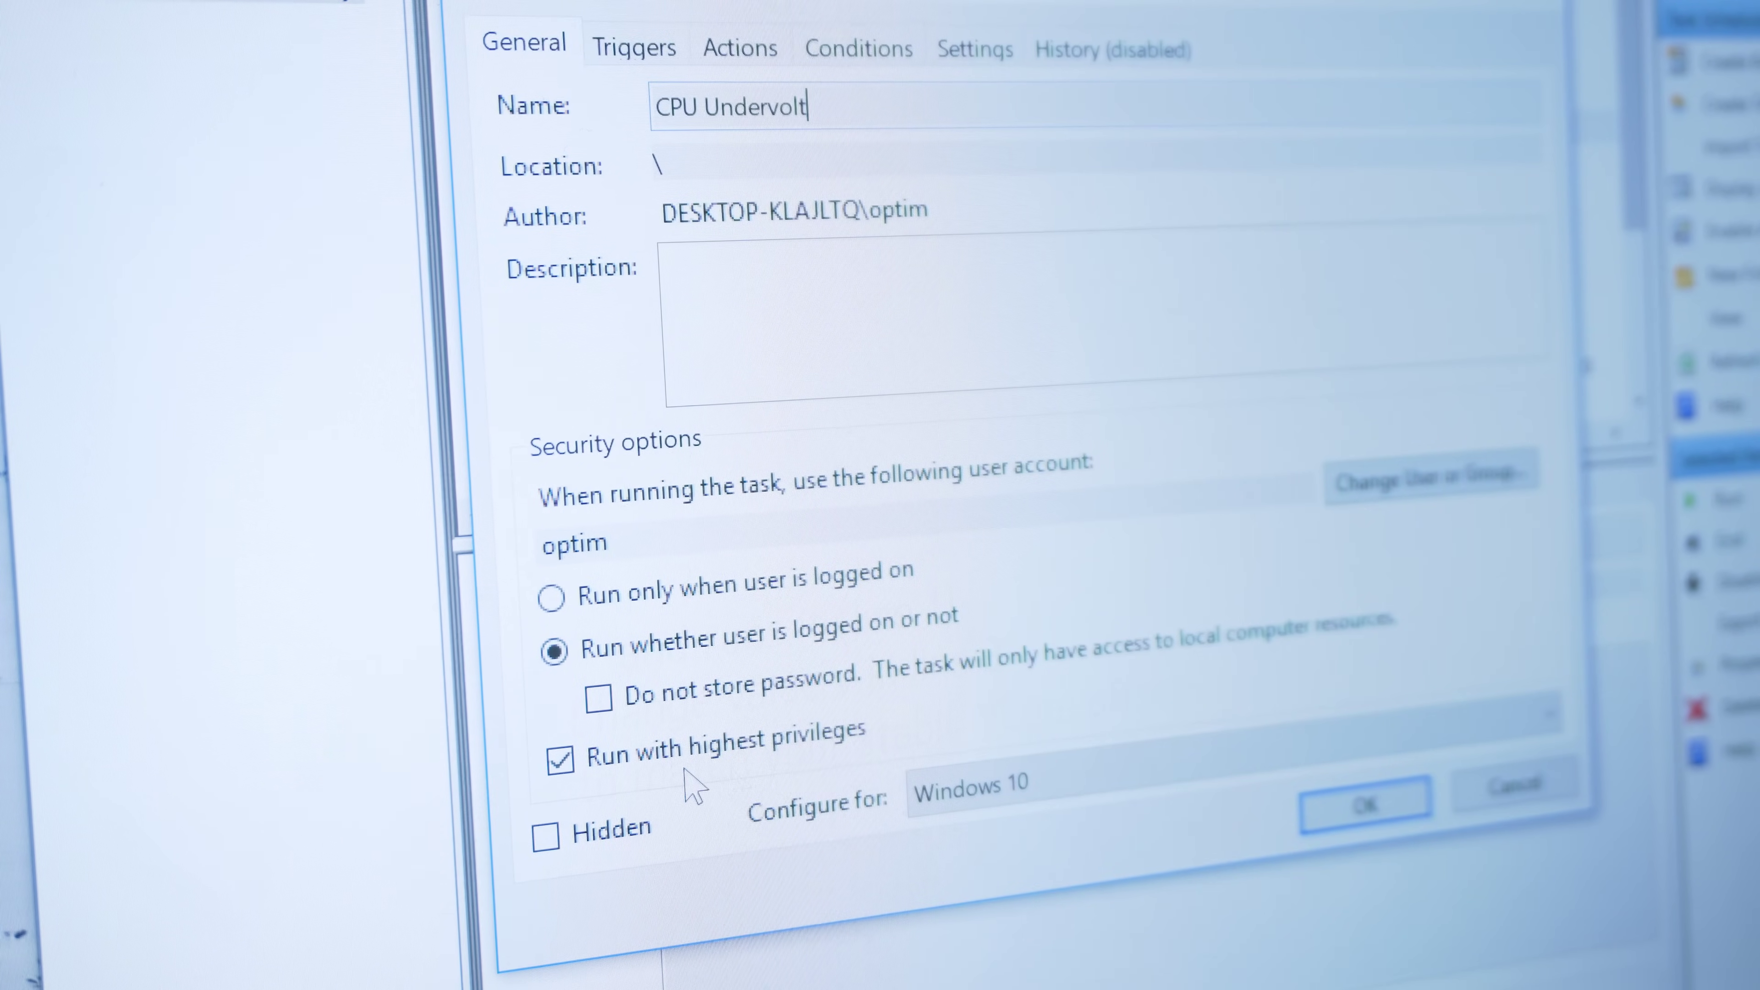
left_click(632, 35)
left_click(598, 821)
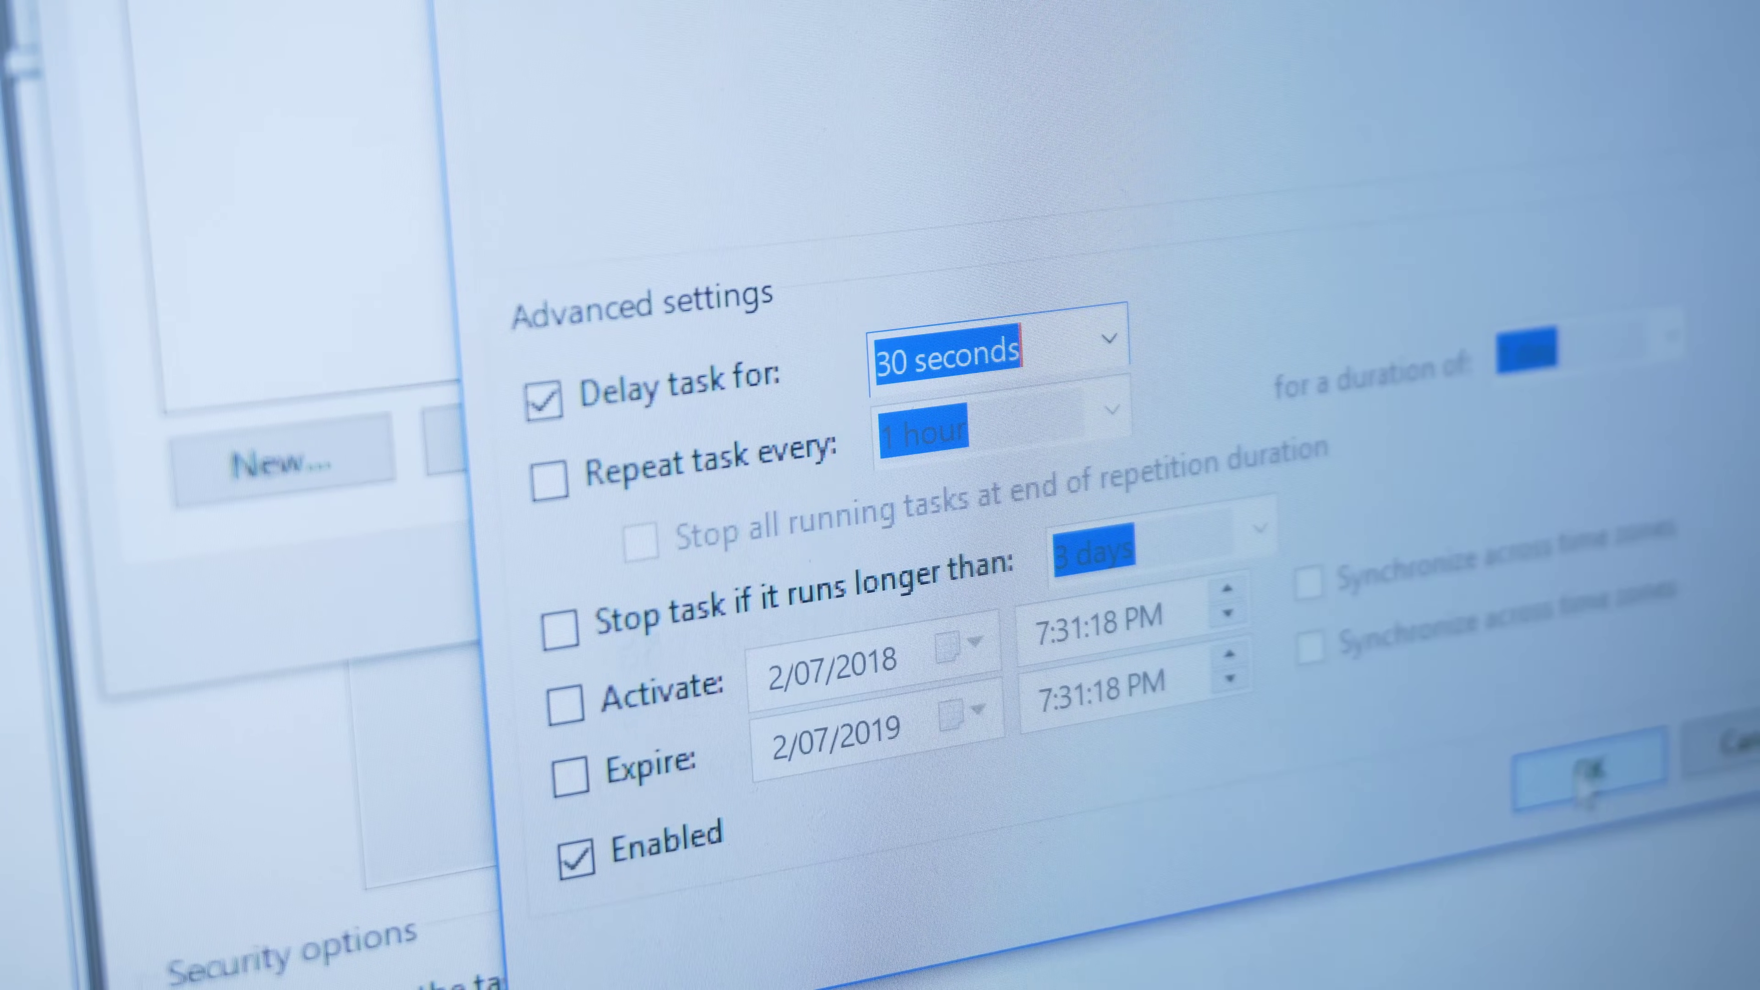
left_click(1585, 773)
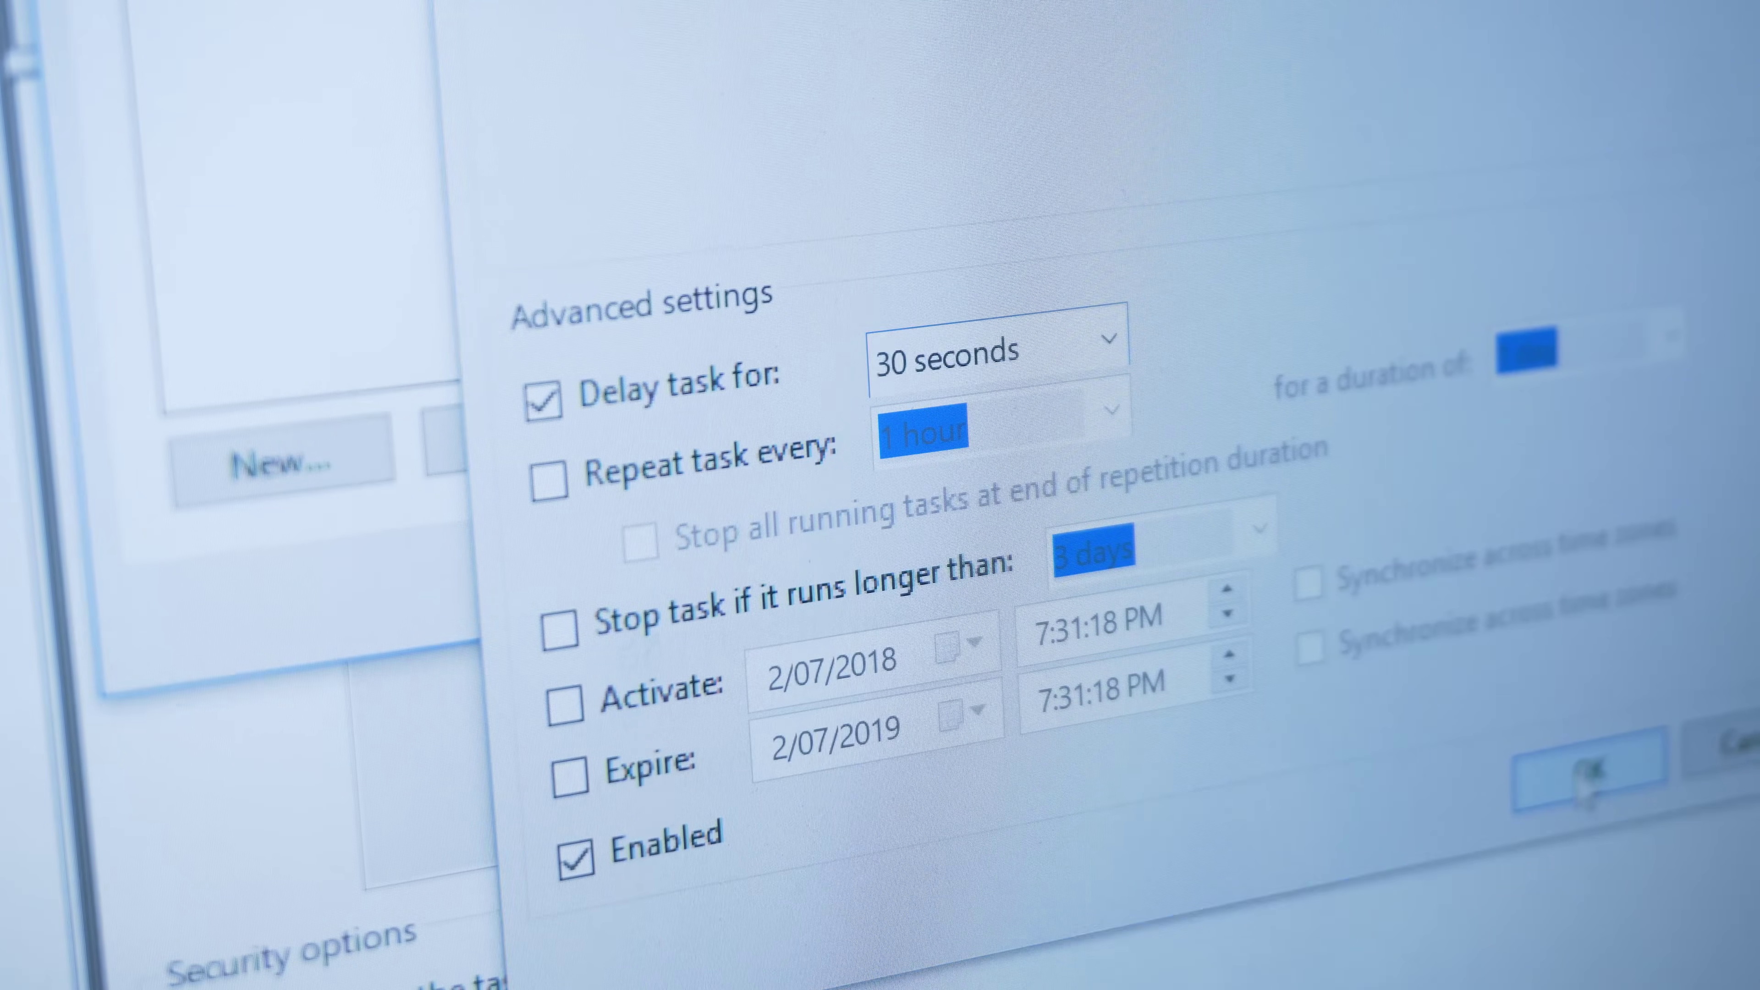
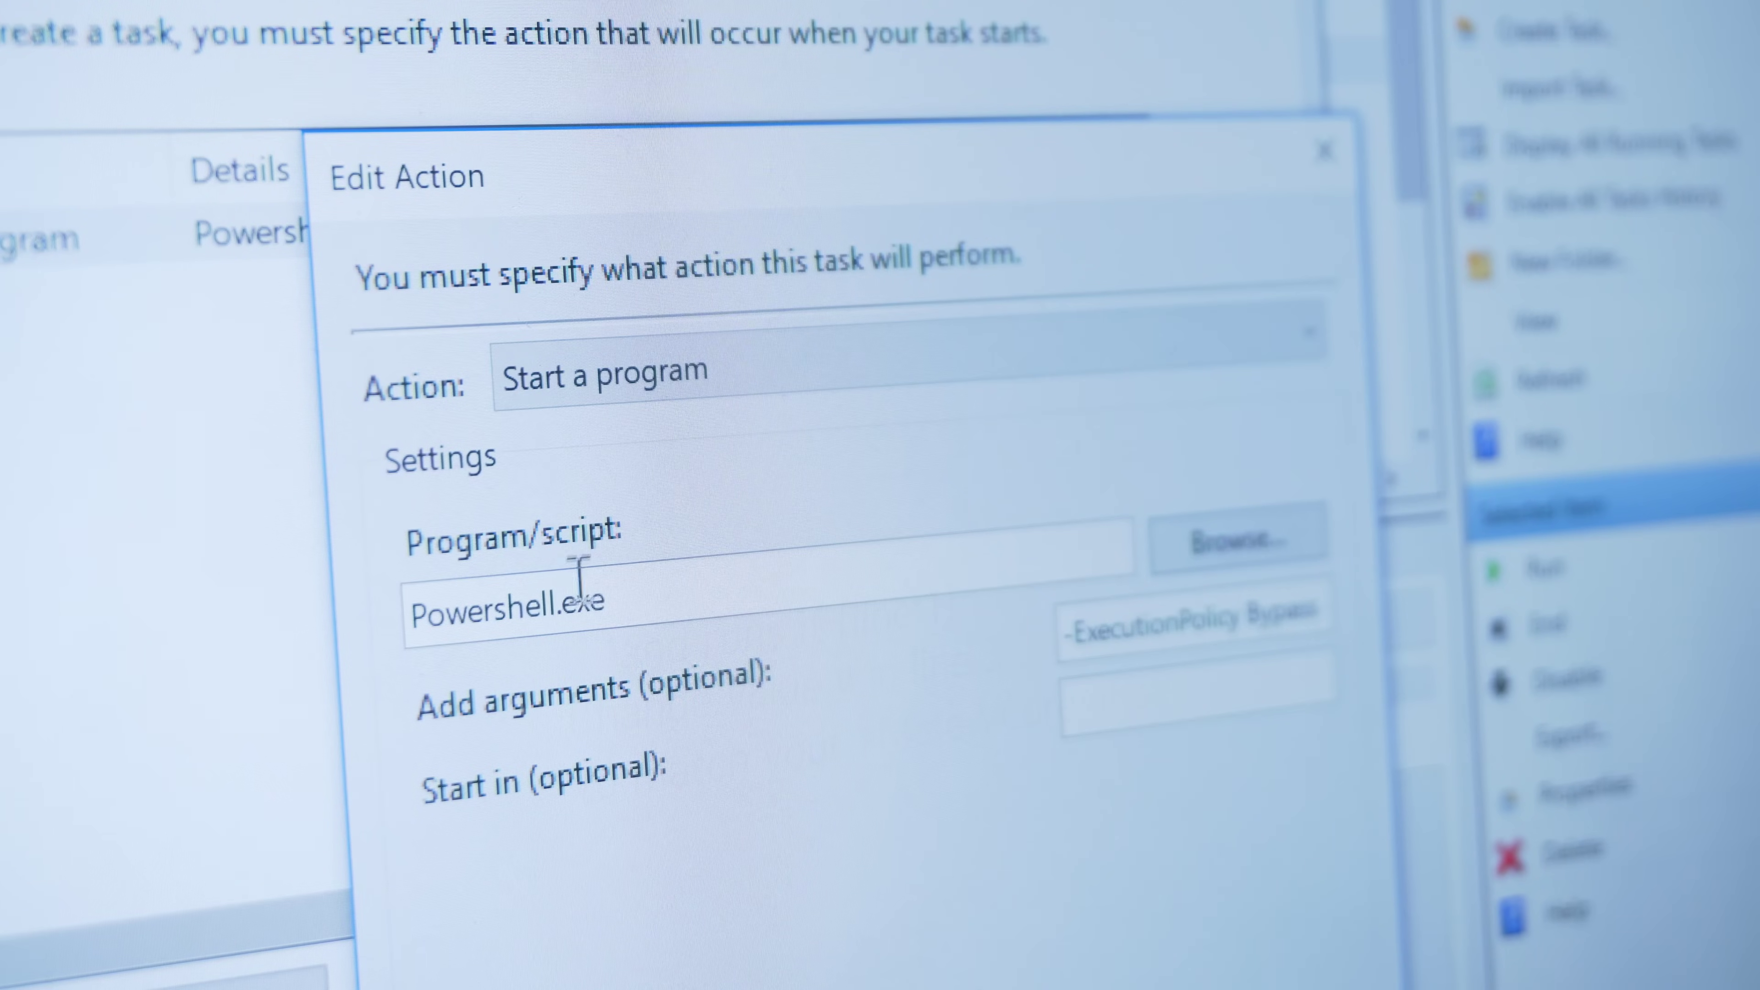
Verify the action runs Powershell.exe with the -ExecutionPolicy Bypass XTUvoltage.ps1 script arguments.
left_click_drag(656, 594, 427, 620)
left_click(658, 623)
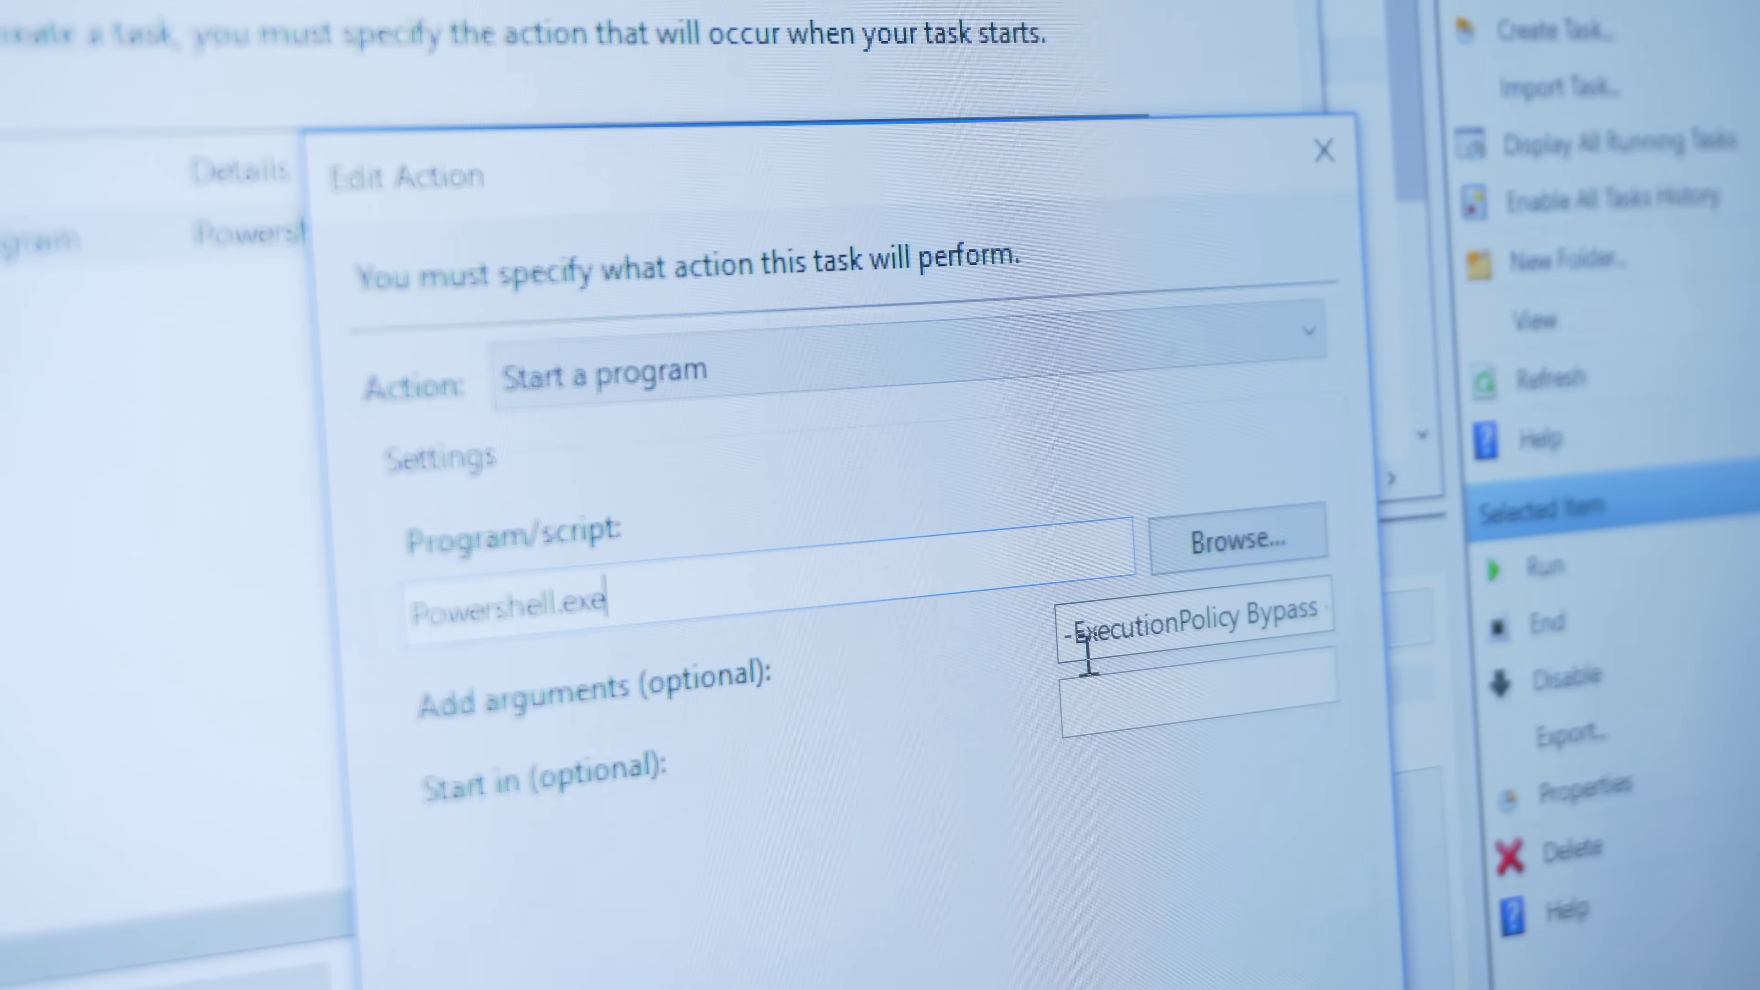
left_click_drag(1106, 634, 1378, 603)
left_click(1253, 602)
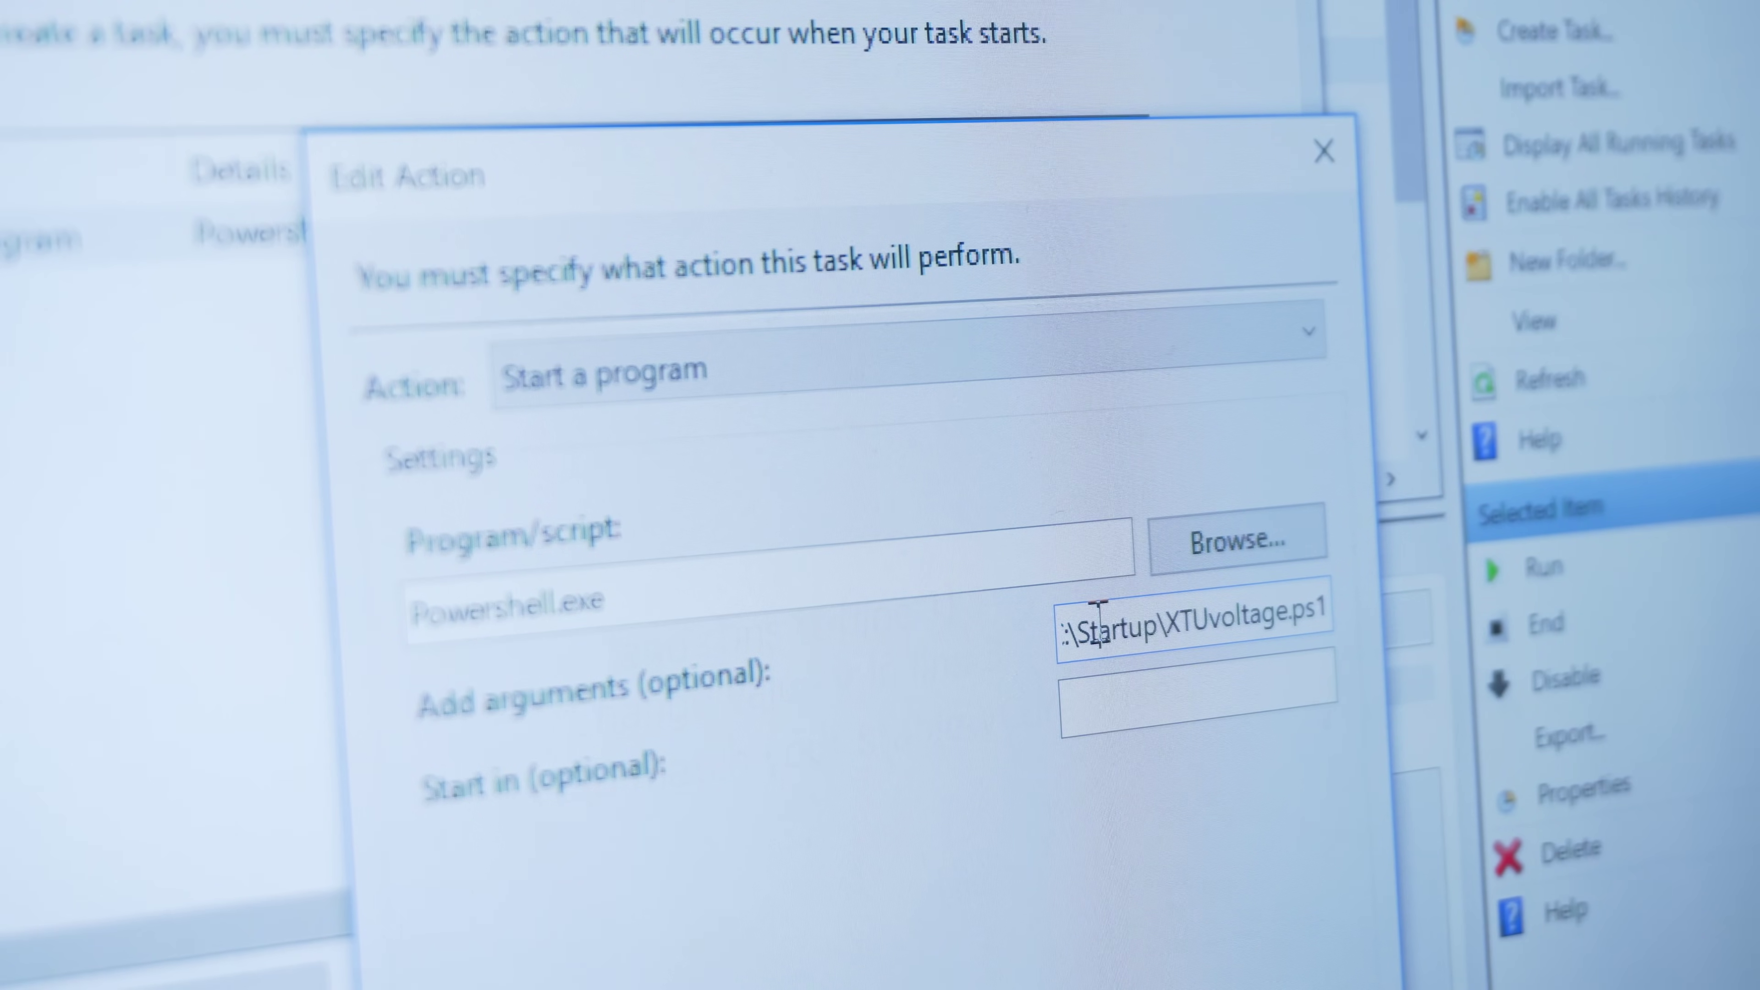
key("Left")
key("Left")
key("Left")
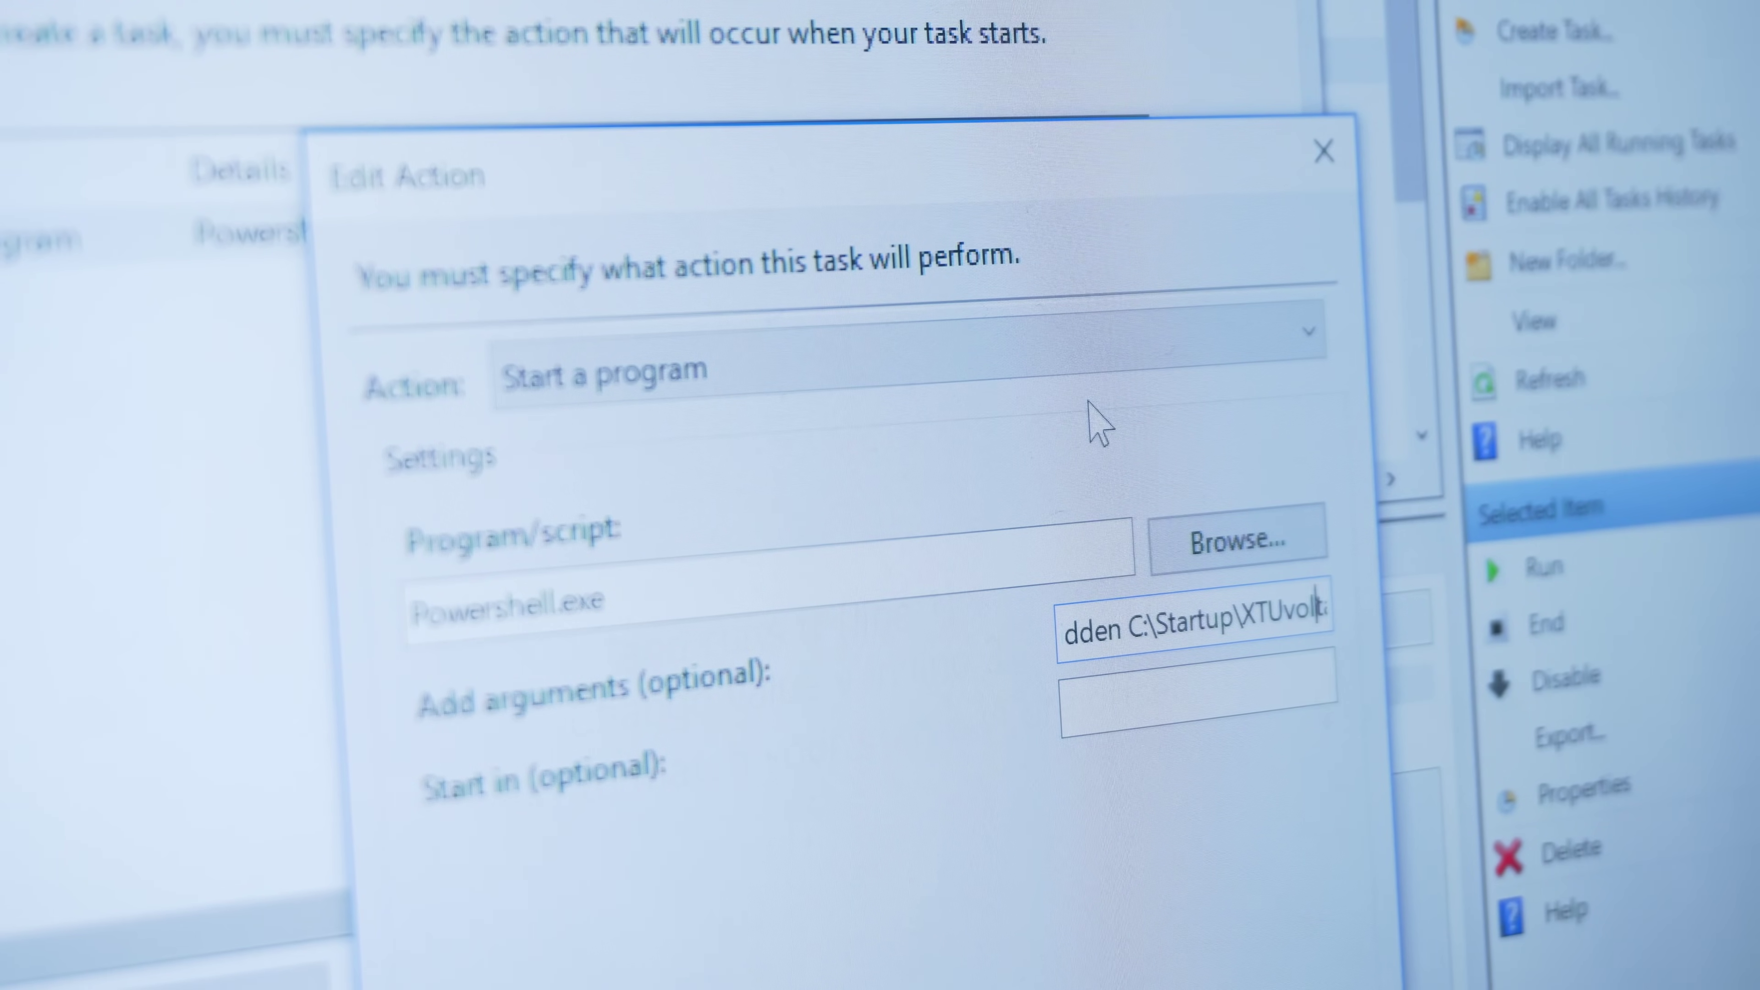
key("Right")
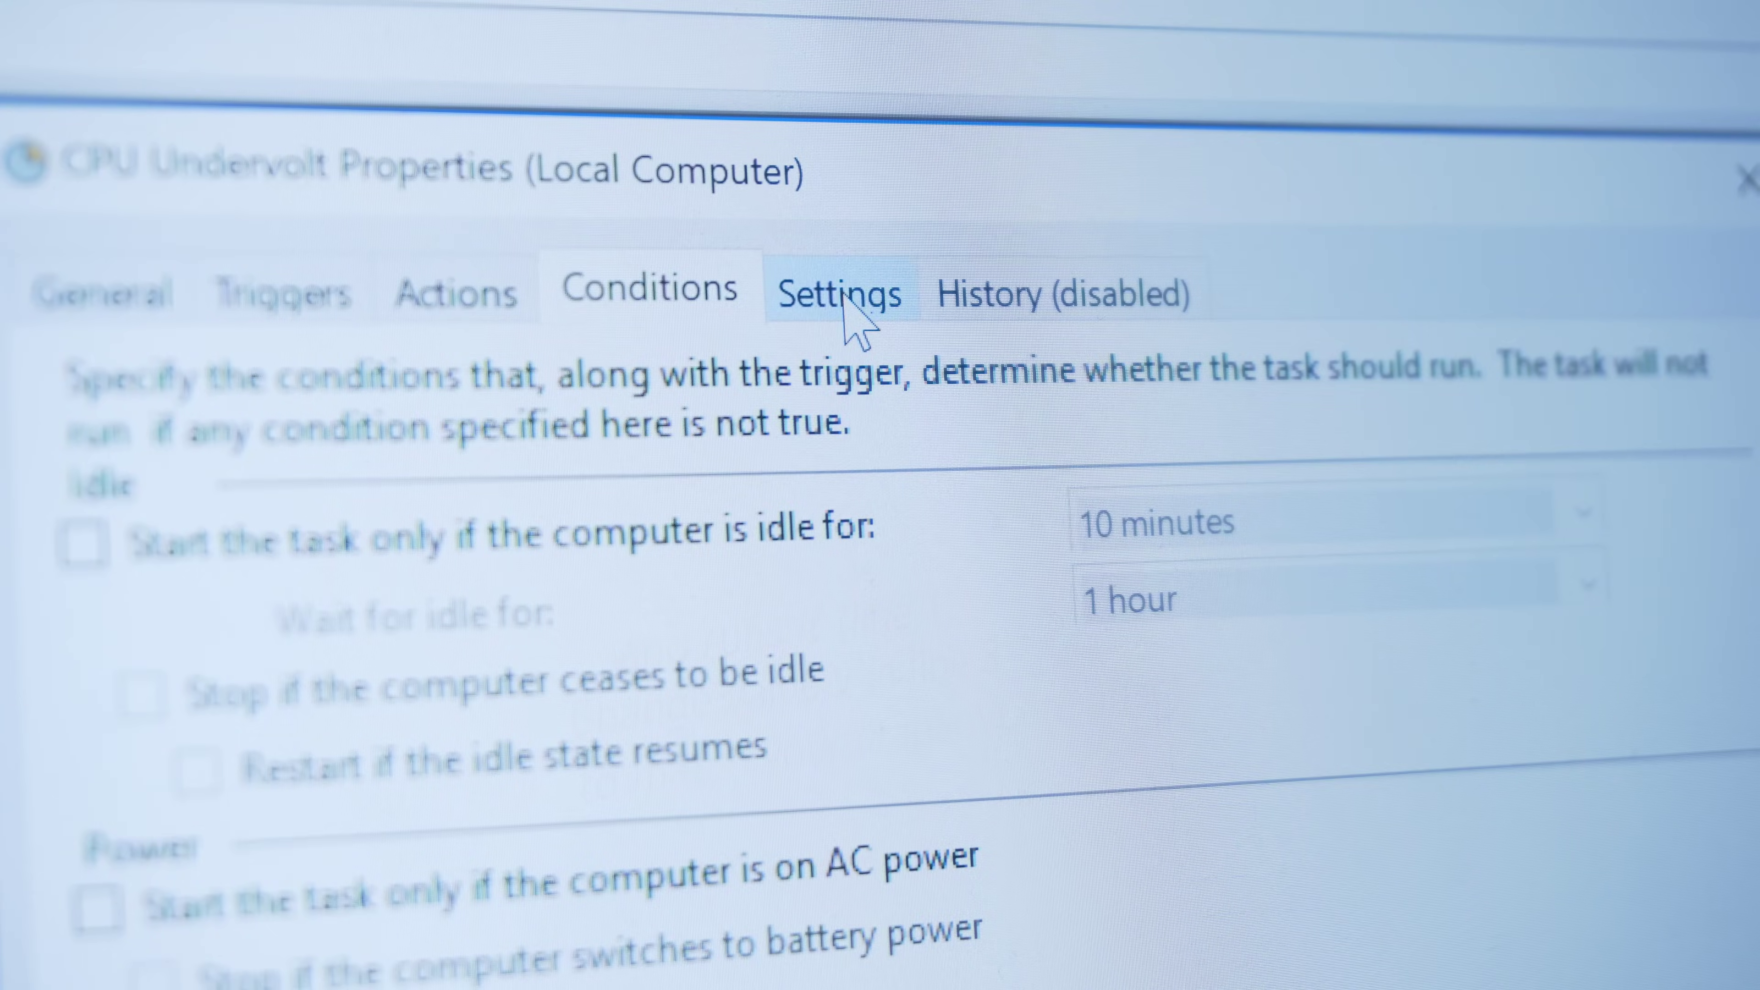
Review the task's settings, confirm the CPU Undervolt properties and enter the account password.
left_click(846, 299)
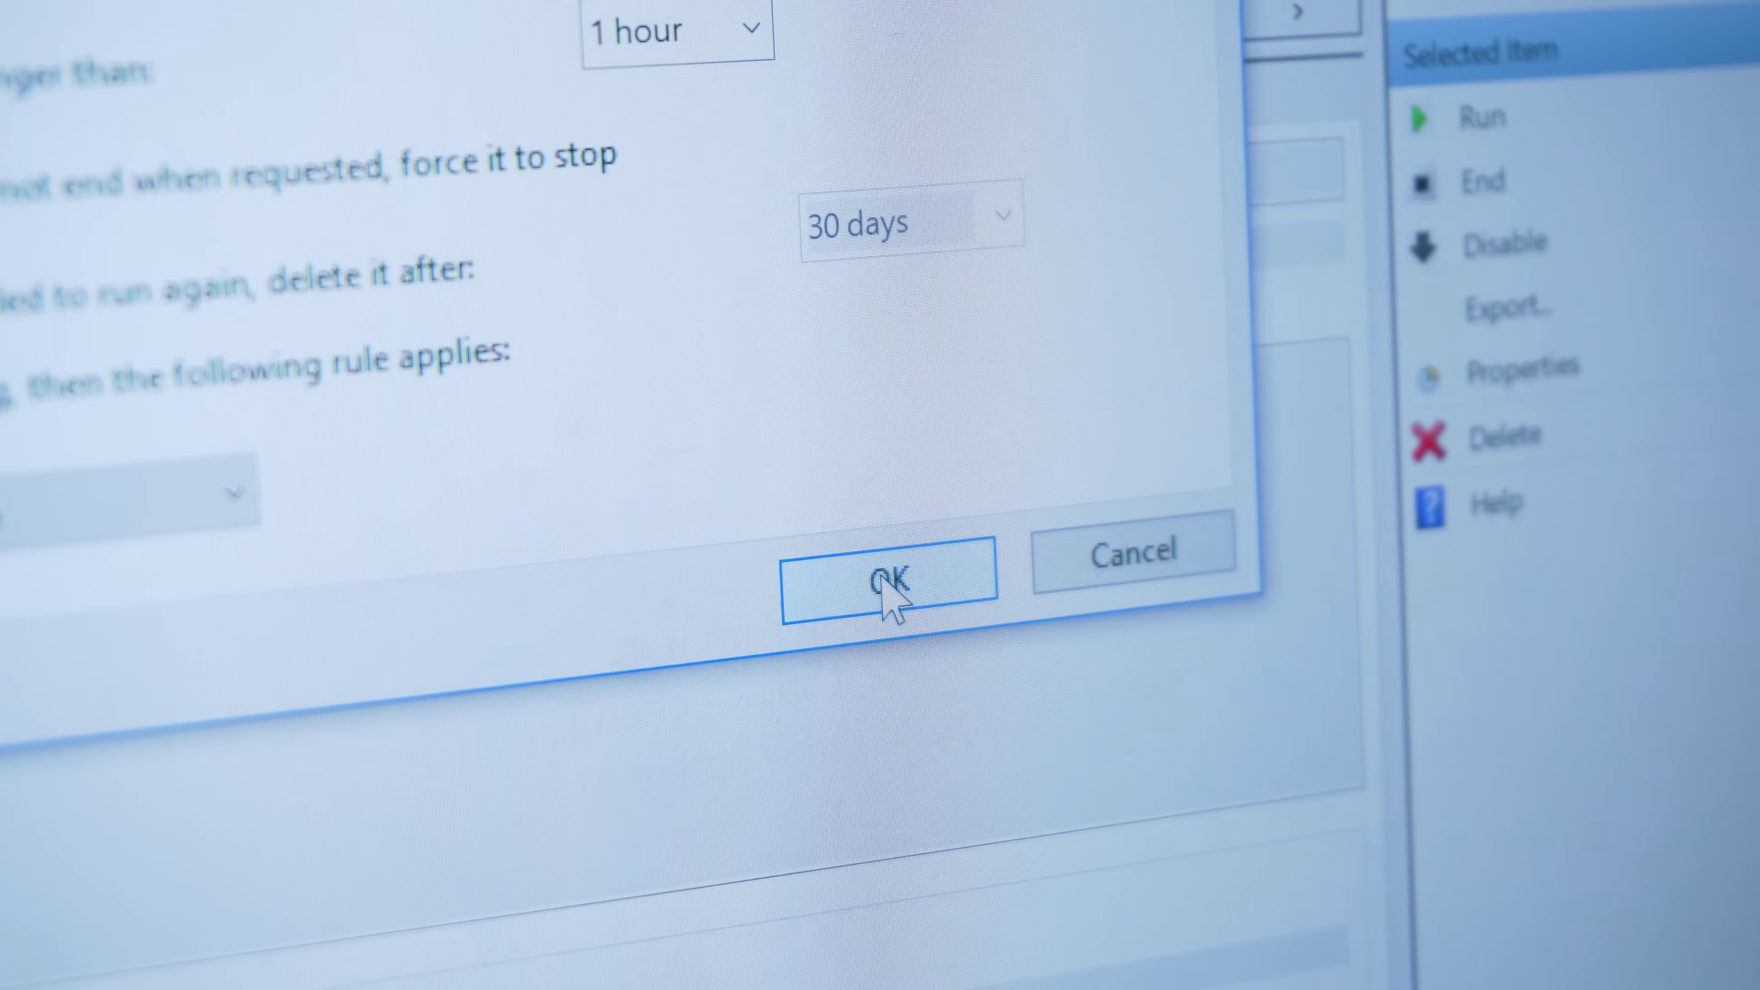
left_click(1195, 791)
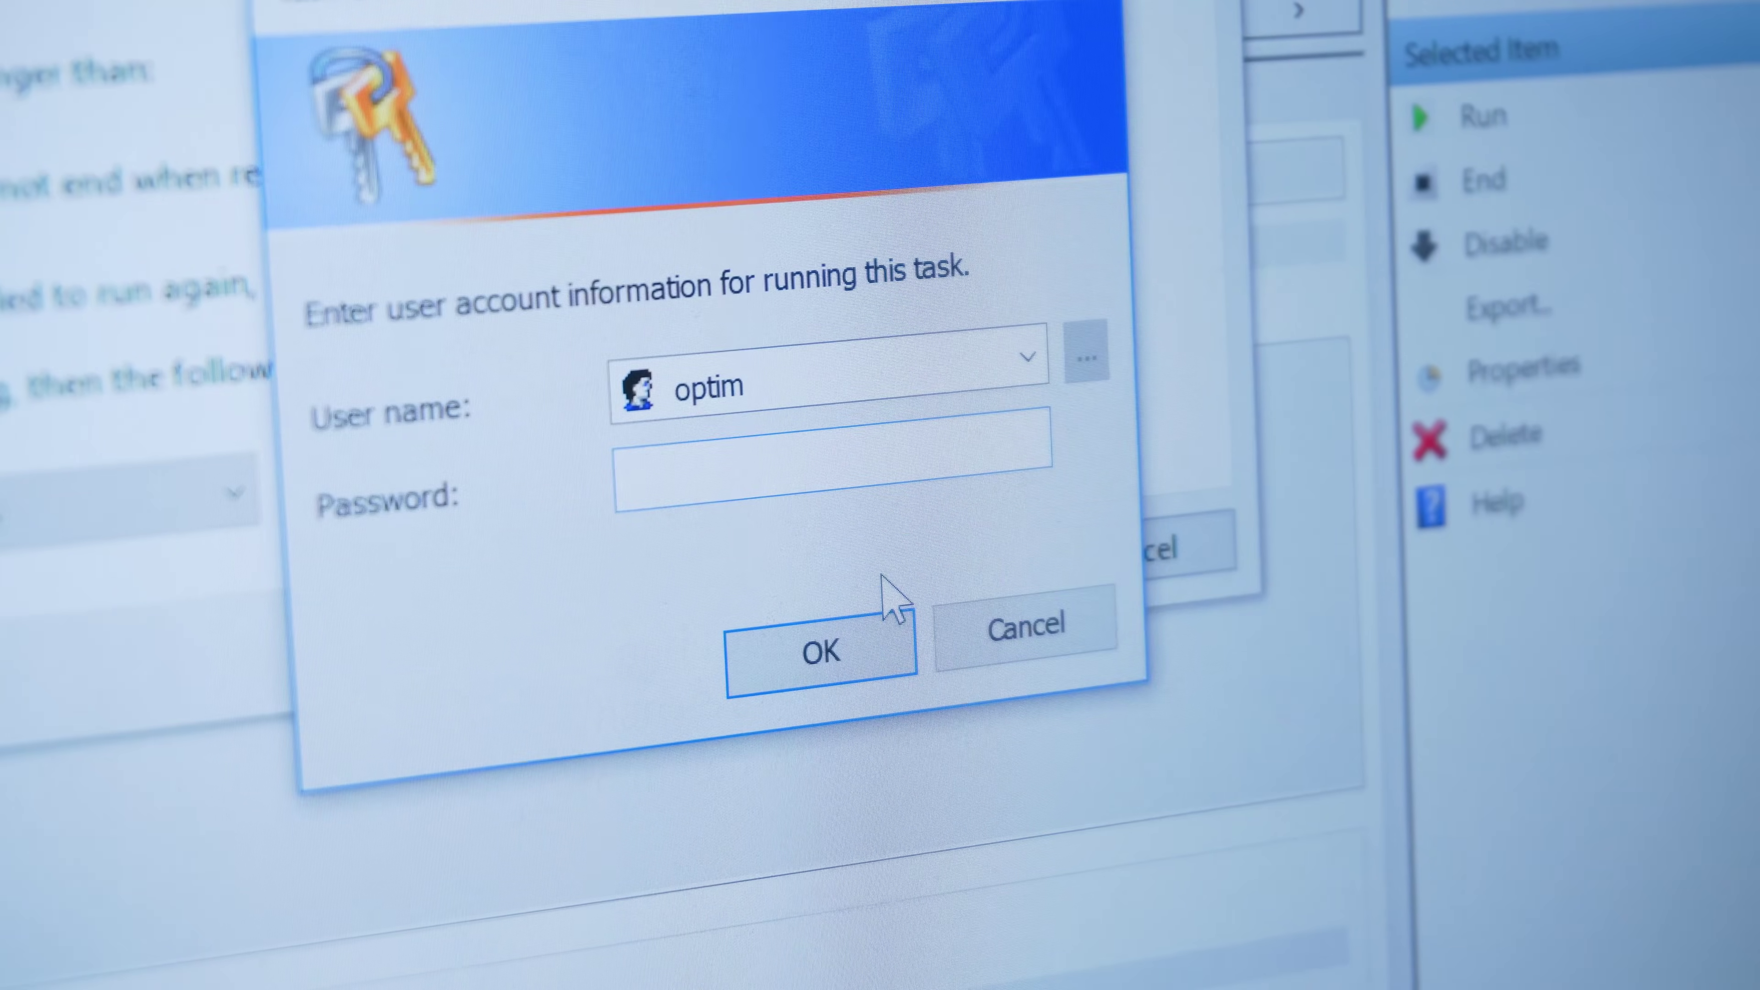
type("****************")
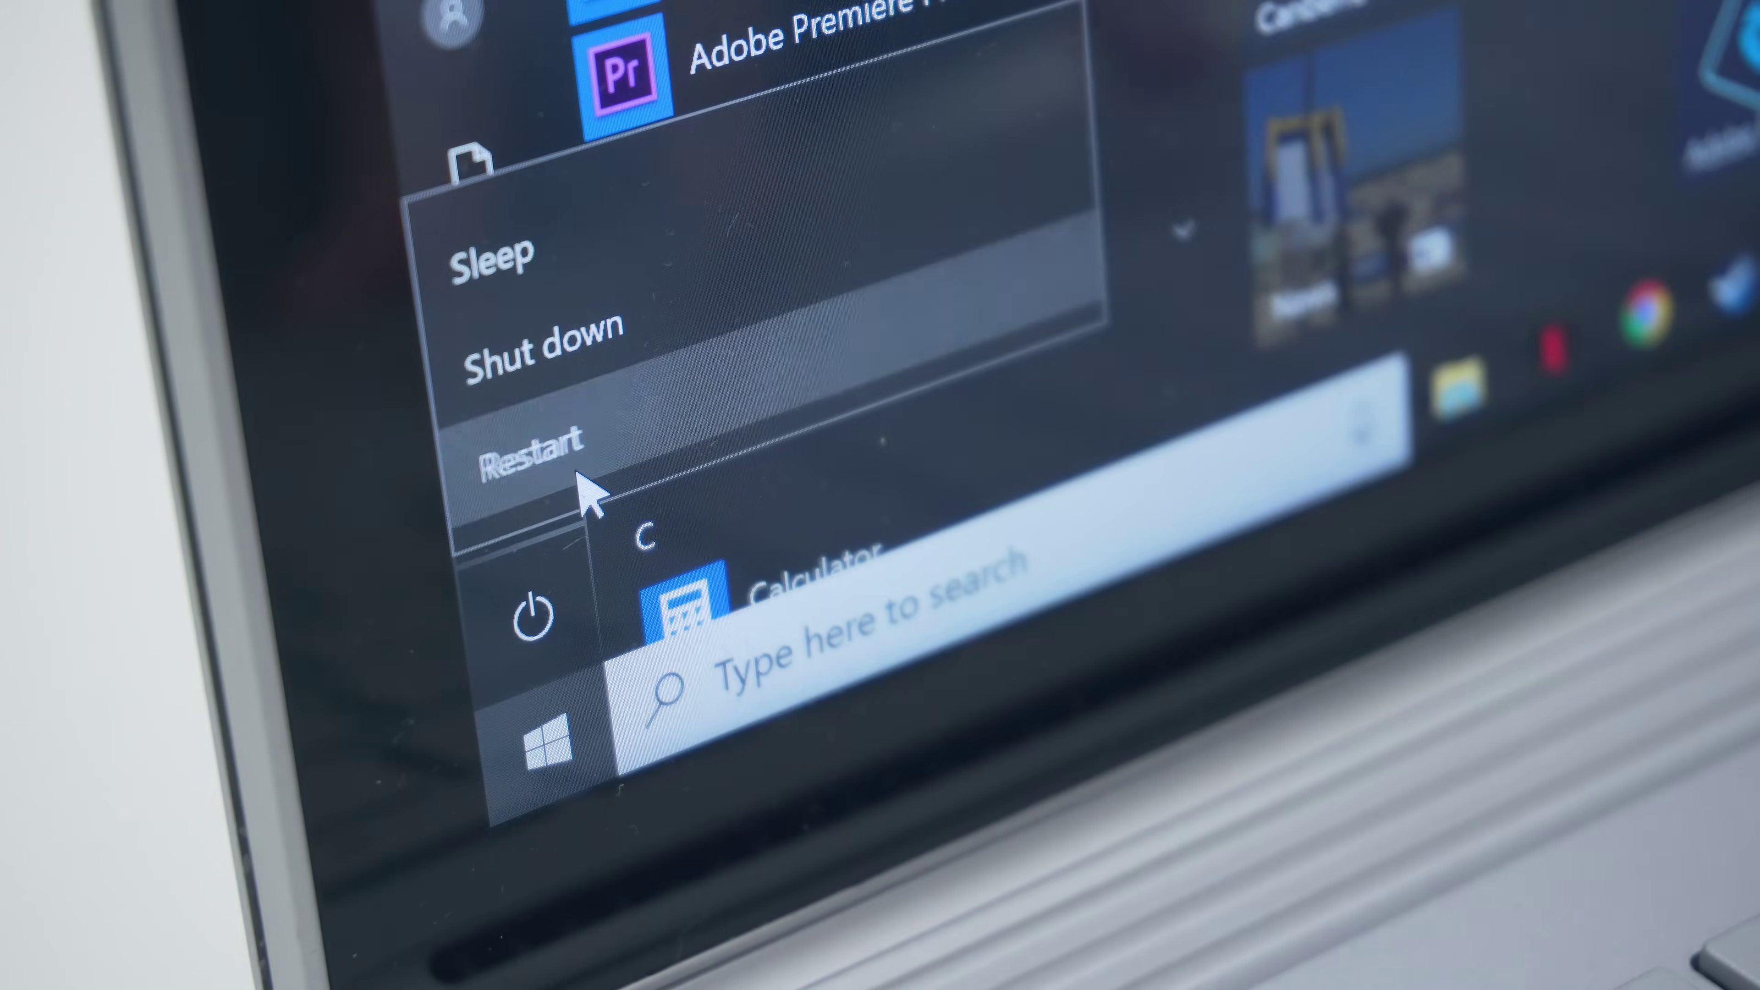
Restart Windows from the Start menu power options.
left_click(578, 475)
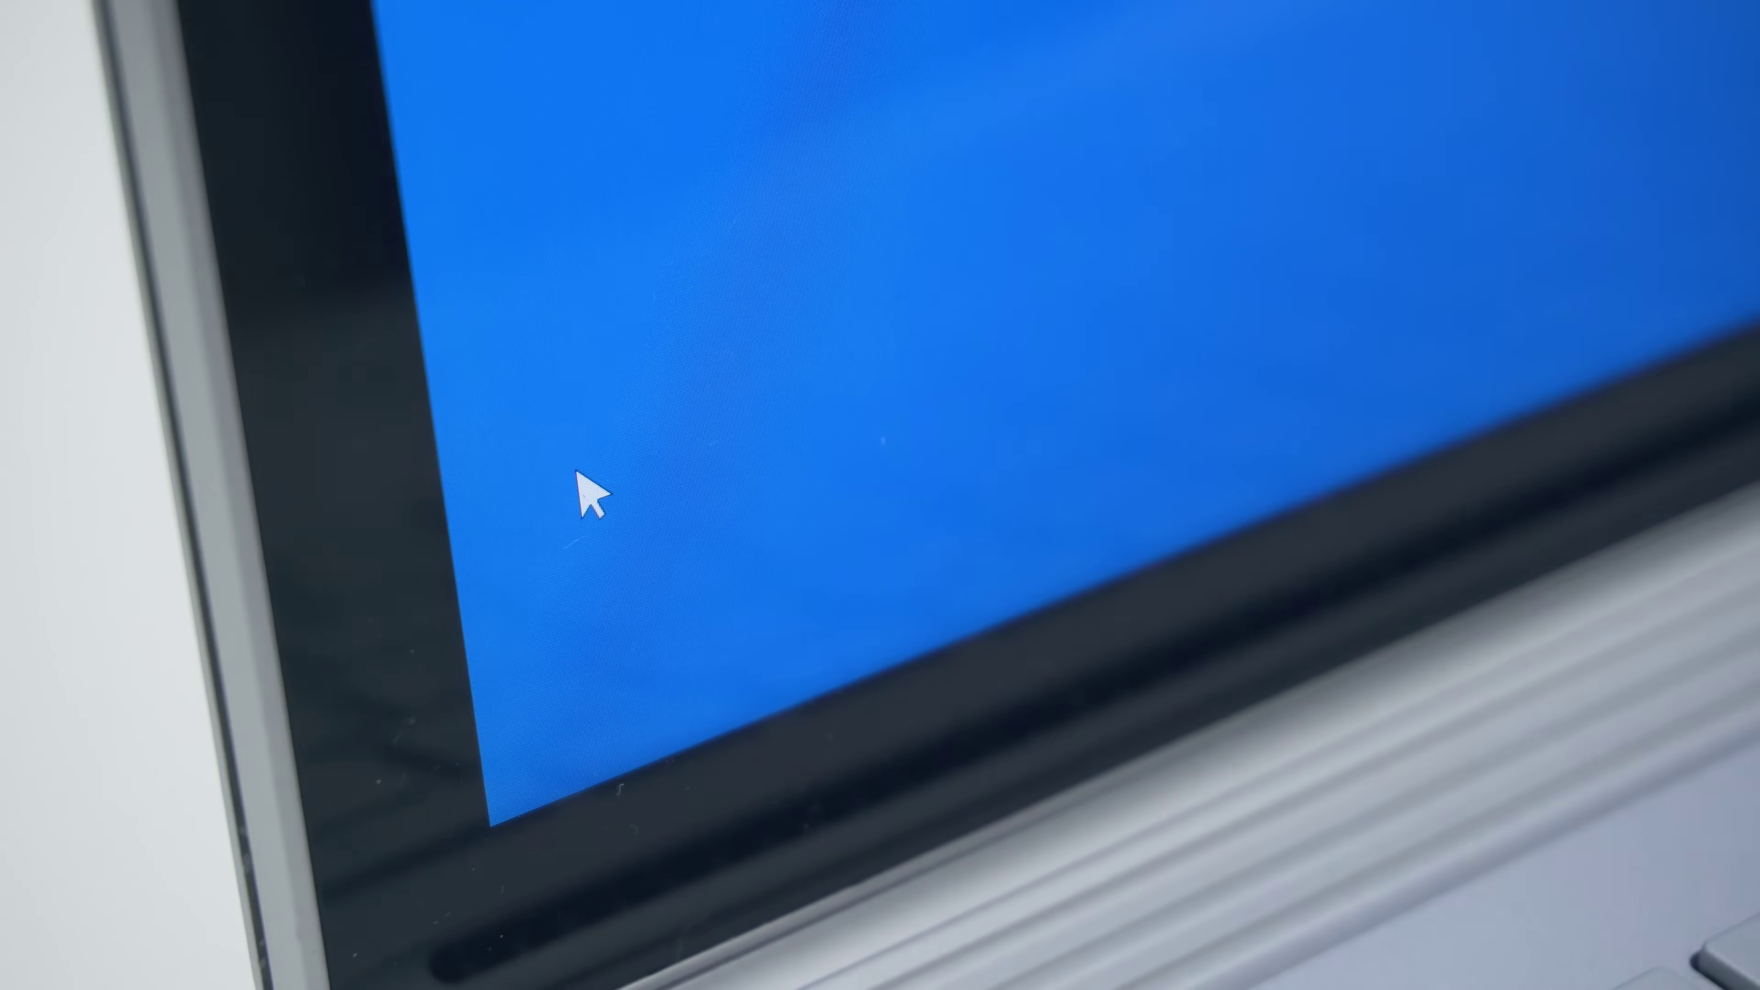